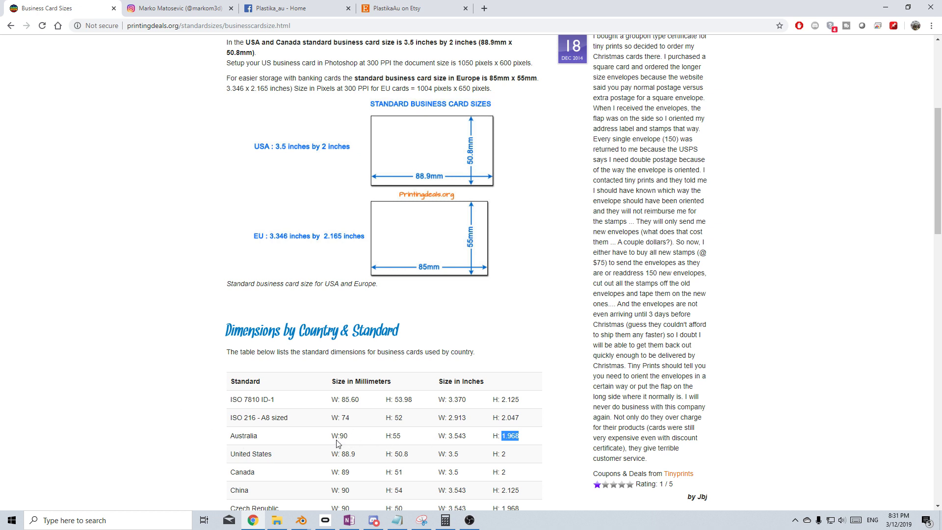
Step: Check the Australian business card dimensions in the size table, and switch to Blender
{"action": "left_click_drag", "start_coordinate": [449, 436], "coordinate": [510, 435]}
{"action": "left_click_drag", "start_coordinate": [518, 439], "coordinate": [502, 438]}
{"action": "key", "text": "alt+Tab"}
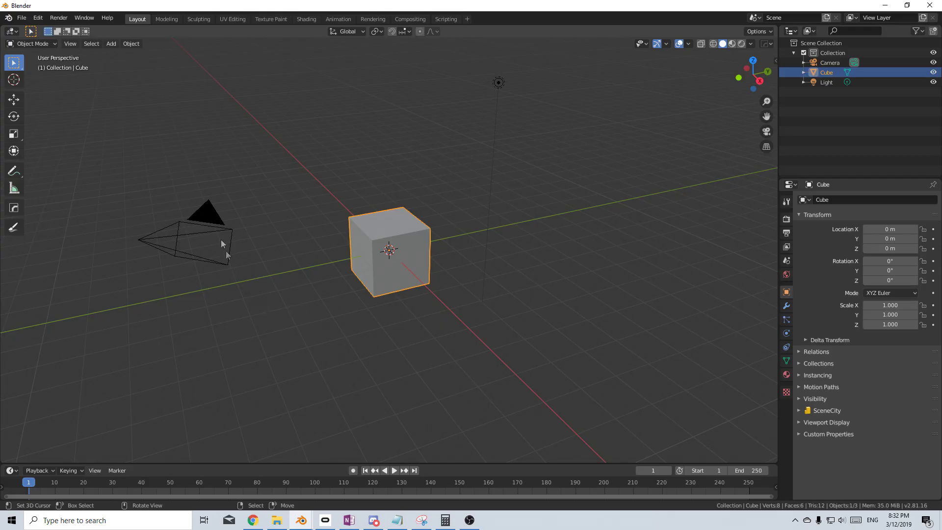
Step: Select the camera and set the render output resolution to 1063 × 590 px
{"action": "right_click", "coordinate": [204, 217]}
{"action": "left_click", "coordinate": [787, 201]}
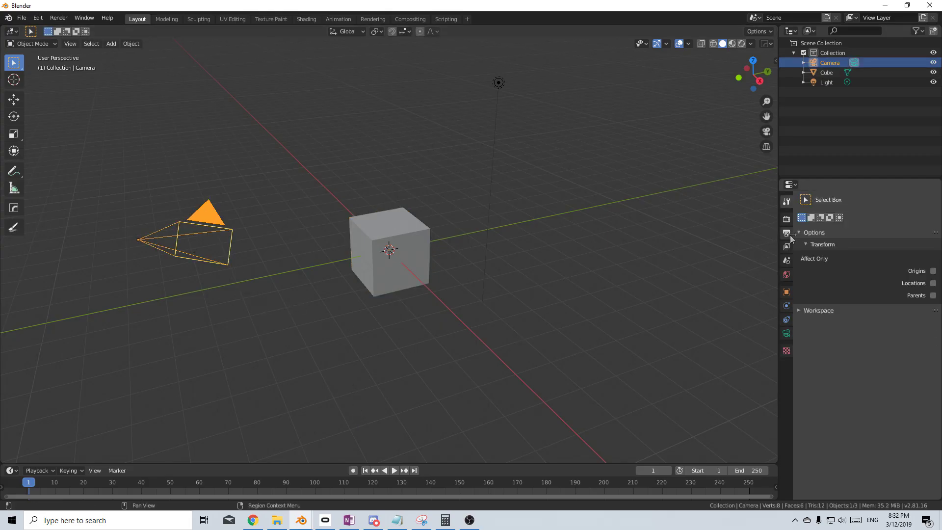
{"action": "left_click", "coordinate": [786, 233]}
{"action": "left_click", "coordinate": [894, 211]}
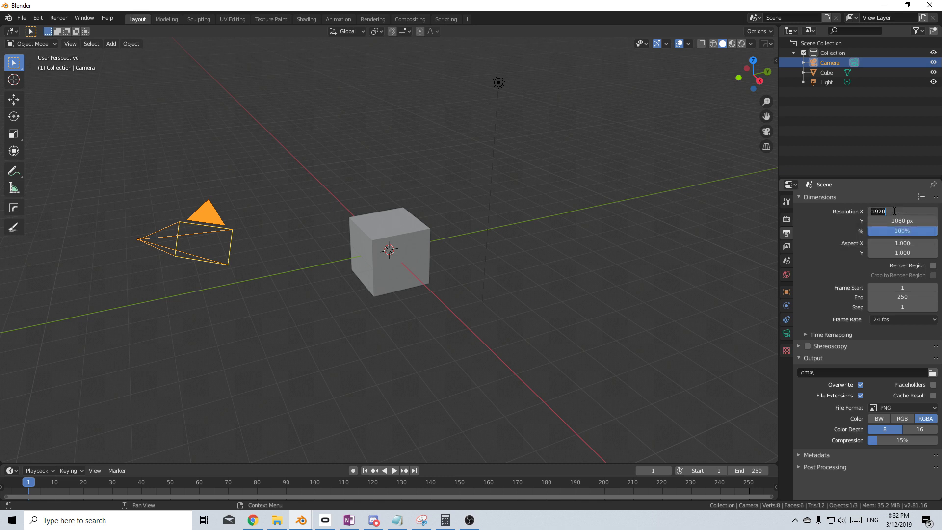
{"action": "type", "text": "1063"}
{"action": "key", "text": "Tab"}
{"action": "type", "text": "590"}
{"action": "key", "text": "Return"}
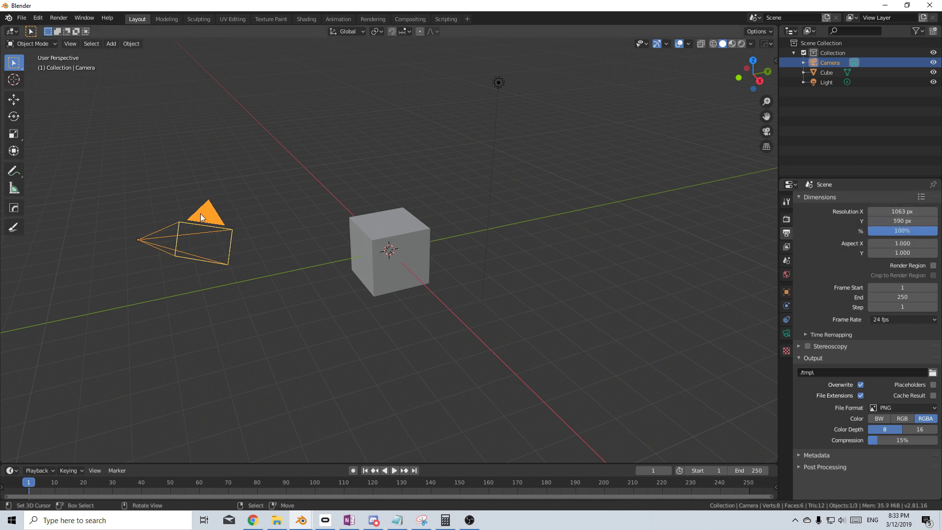
Step: Reset the camera's rotation and location to zero and raise it straight up along Z above the cube
{"action": "key", "text": "alt+r"}
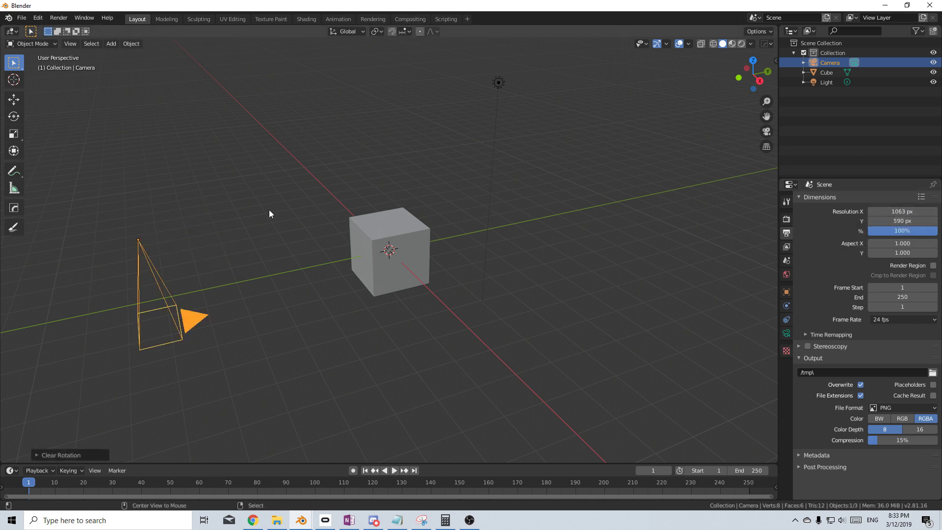
{"action": "key", "text": "alt+g"}
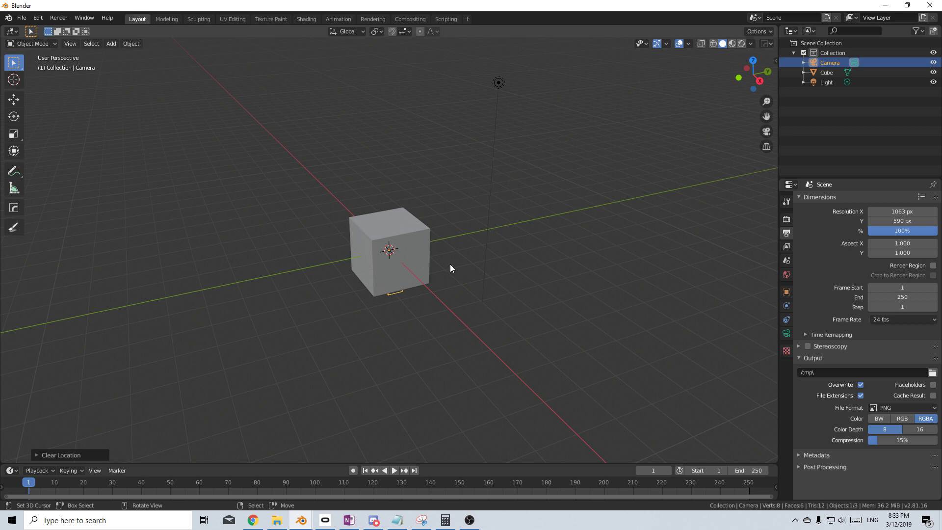
{"action": "key", "text": "g"}
{"action": "key", "text": "z"}
{"action": "left_click", "coordinate": [434, 96]}
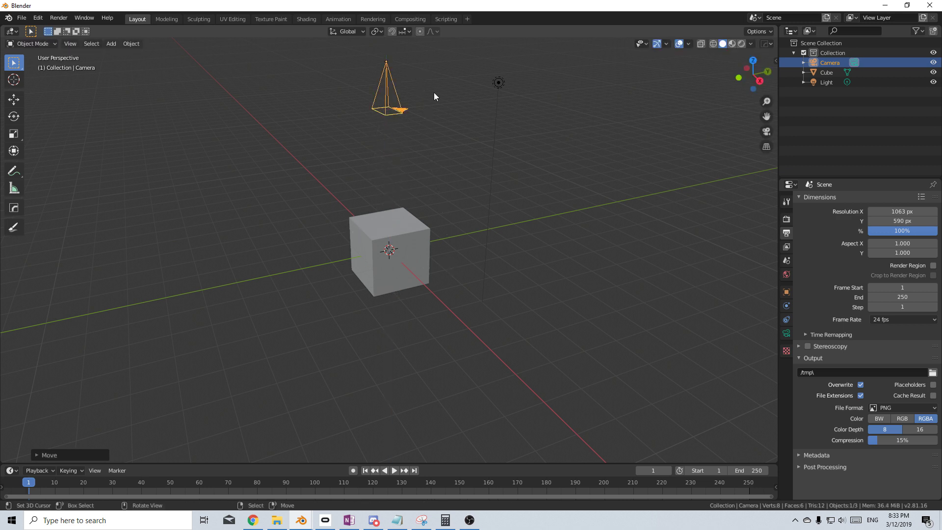
Step: Change the camera's lens type to Orthographic and look through the camera
{"action": "left_click", "coordinate": [787, 334]}
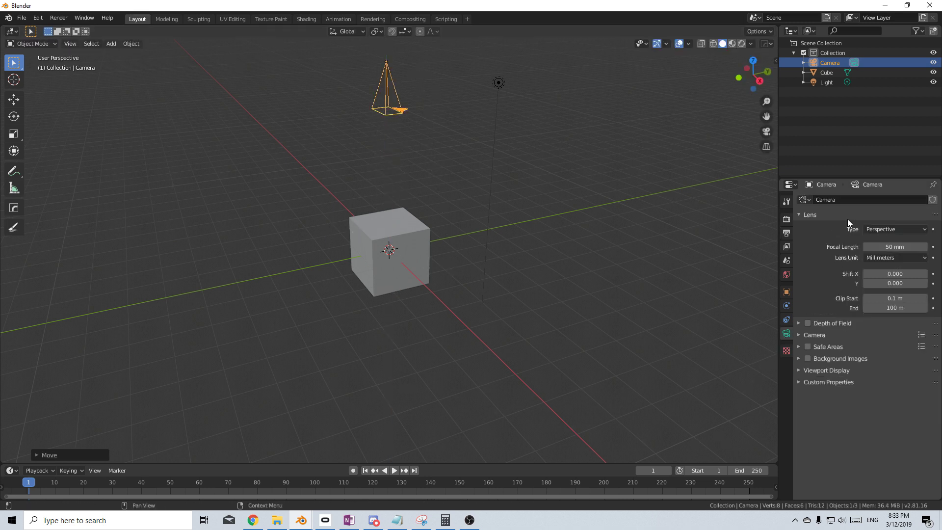
{"action": "left_click", "coordinate": [882, 228]}
{"action": "left_click", "coordinate": [883, 250]}
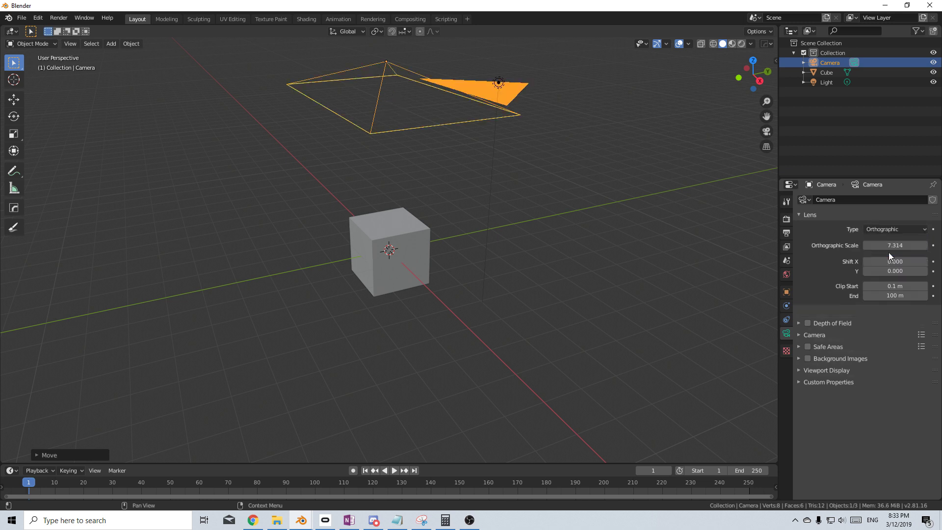
{"action": "key", "text": "KP_0"}
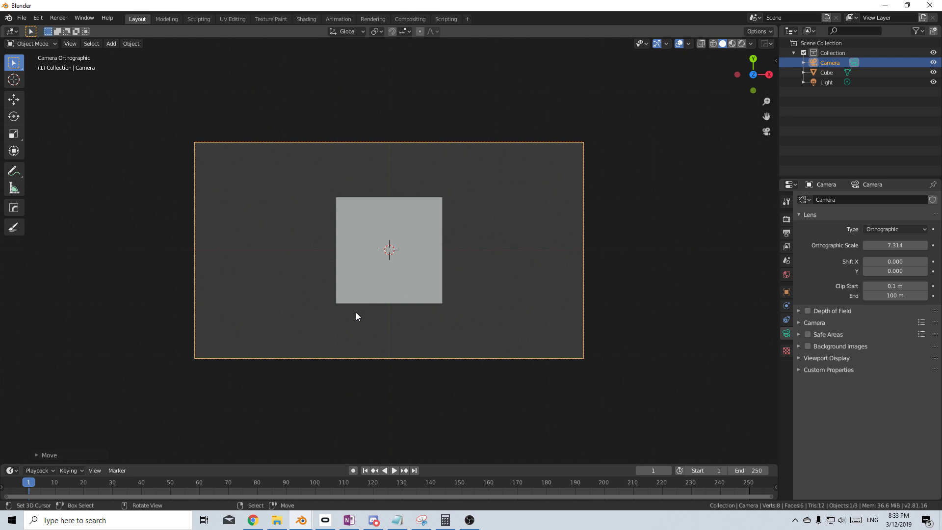
Step: Delete the cube and add a plane in its place, scaled up to extend beyond the camera frame
{"action": "left_click", "coordinate": [408, 290]}
{"action": "key", "text": "Delete"}
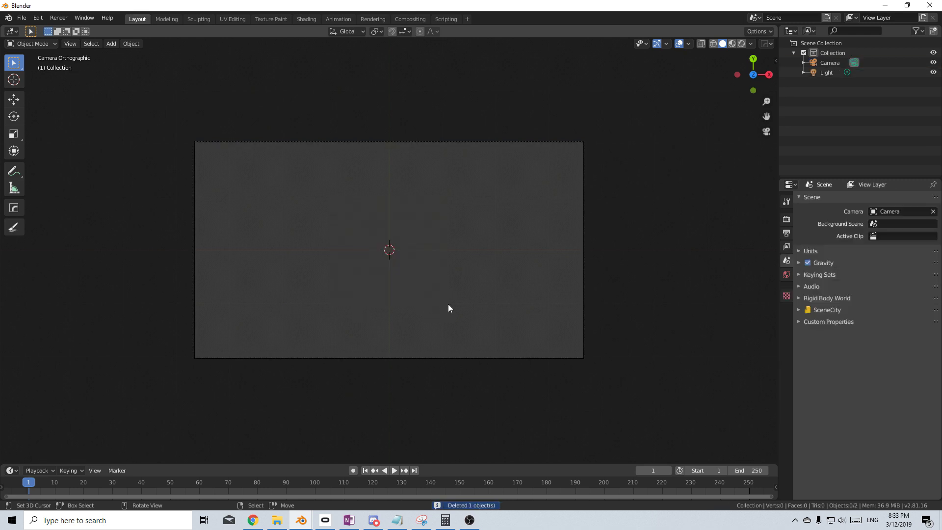
{"action": "key", "text": "shift+a"}
{"action": "mouse_move", "coordinate": [448, 305]}
{"action": "left_click", "coordinate": [488, 304]}
{"action": "scroll", "coordinate": [453, 299], "scroll_direction": "down", "scroll_amount": 1}
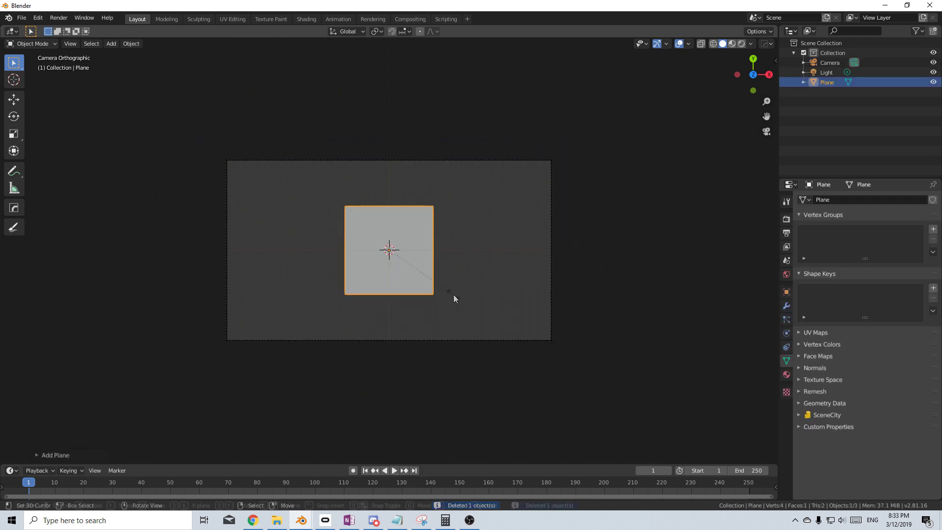
{"action": "left_click", "coordinate": [680, 354]}
Step: Give the plane a new material named Grey with an Emission surface in a grey colour
{"action": "left_click", "coordinate": [787, 375]}
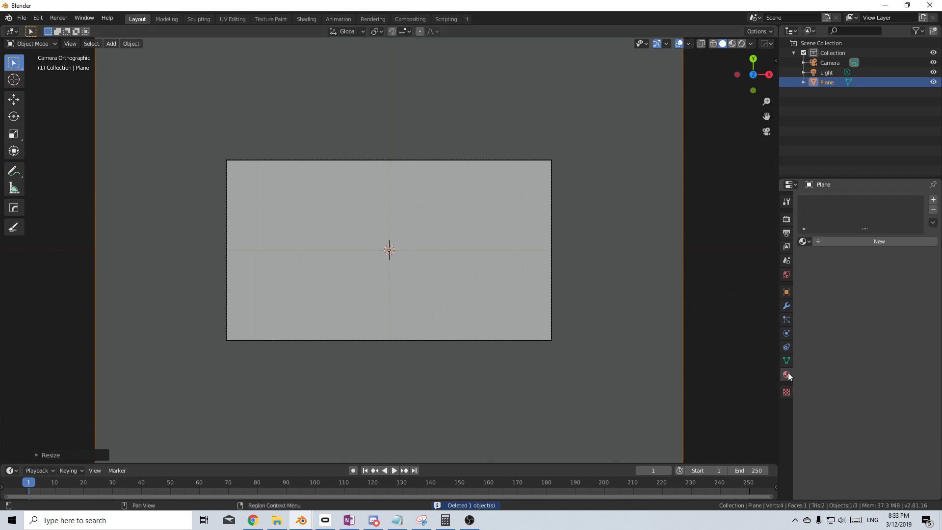
{"action": "left_click", "coordinate": [859, 240]}
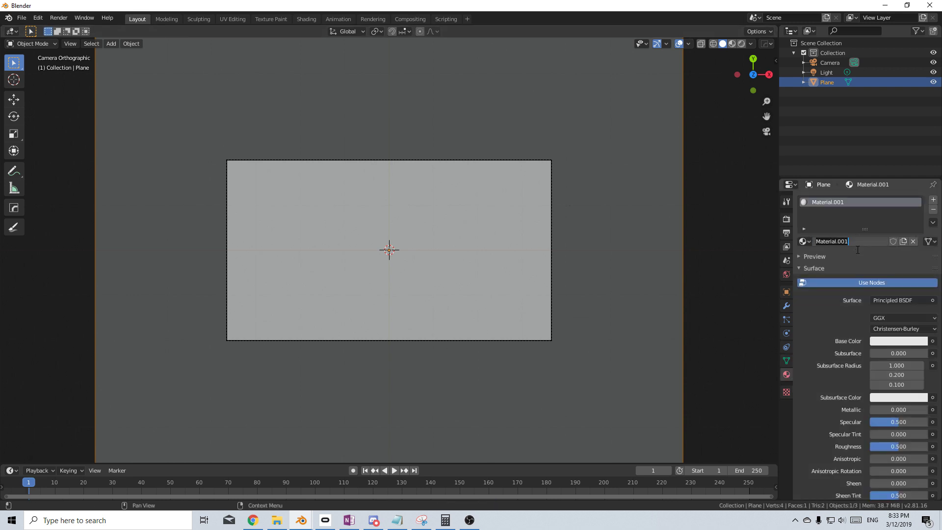
{"action": "key", "text": "Return"}
{"action": "left_click", "coordinate": [896, 300]}
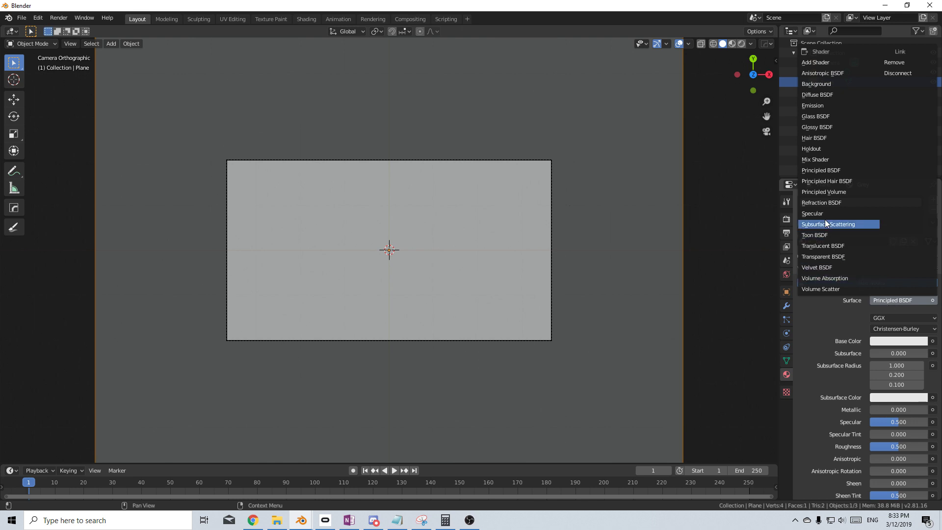
{"action": "left_click", "coordinate": [812, 106]}
{"action": "left_click", "coordinate": [917, 319]}
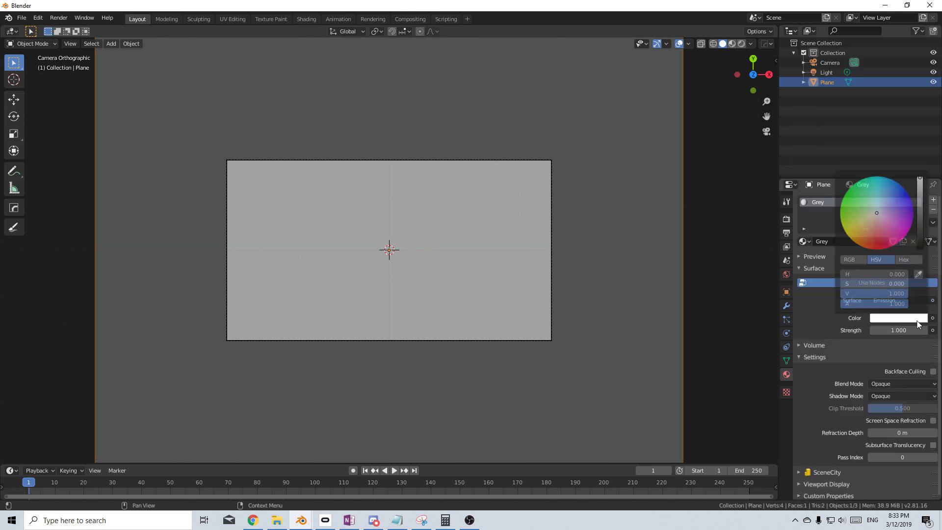
{"action": "left_click", "coordinate": [852, 259]}
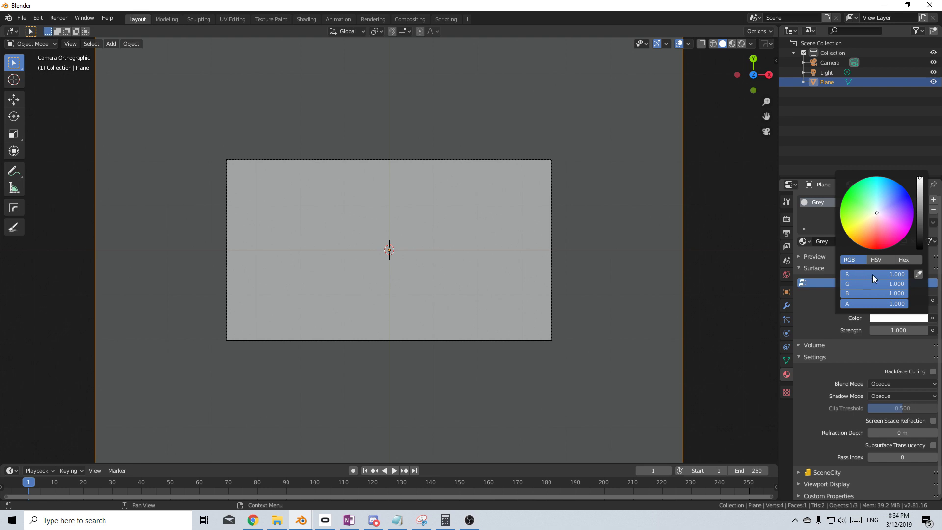
{"action": "left_click", "coordinate": [877, 274]}
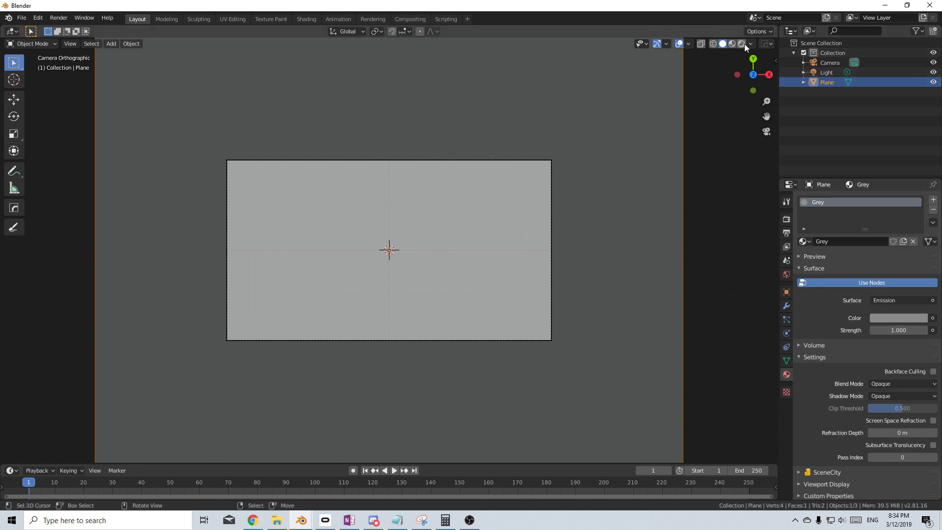
Step: Show the viewport in rendered shading and set the Grey material's emission strength to 5
{"action": "left_click", "coordinate": [742, 43]}
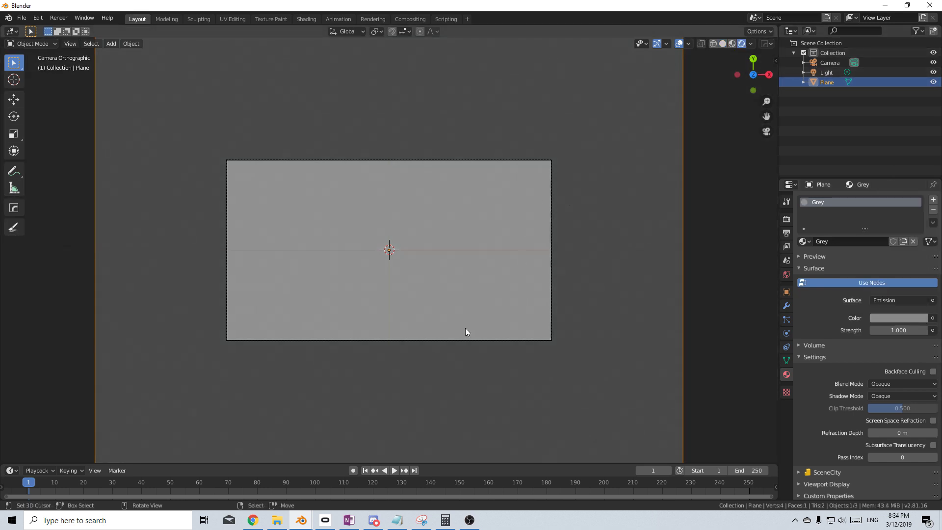
{"action": "left_click", "coordinate": [895, 330]}
{"action": "type", "text": "5"}
{"action": "key", "text": "Return"}
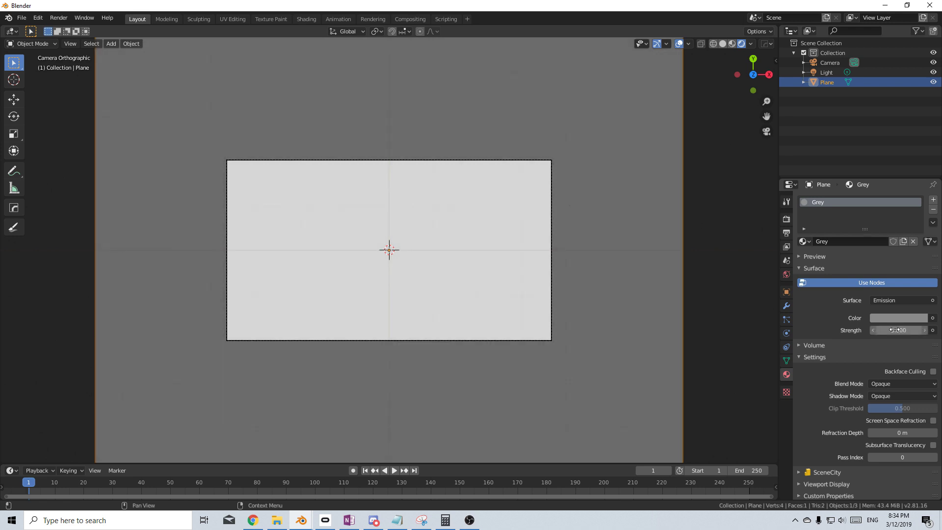
{"action": "scroll", "coordinate": [346, 249], "scroll_direction": "up", "scroll_amount": 1}
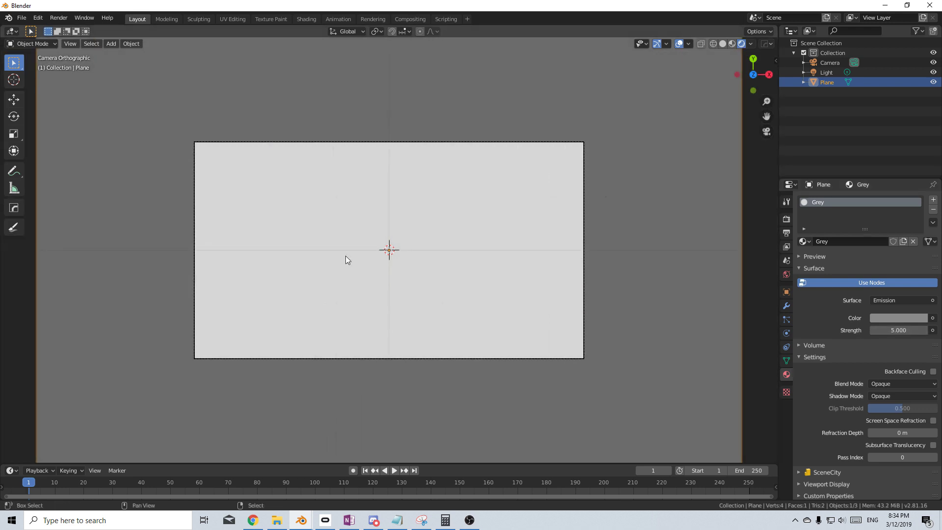
Step: Add a text object at the scene origin
{"action": "key", "text": "shift+a"}
{"action": "left_click", "coordinate": [340, 296]}
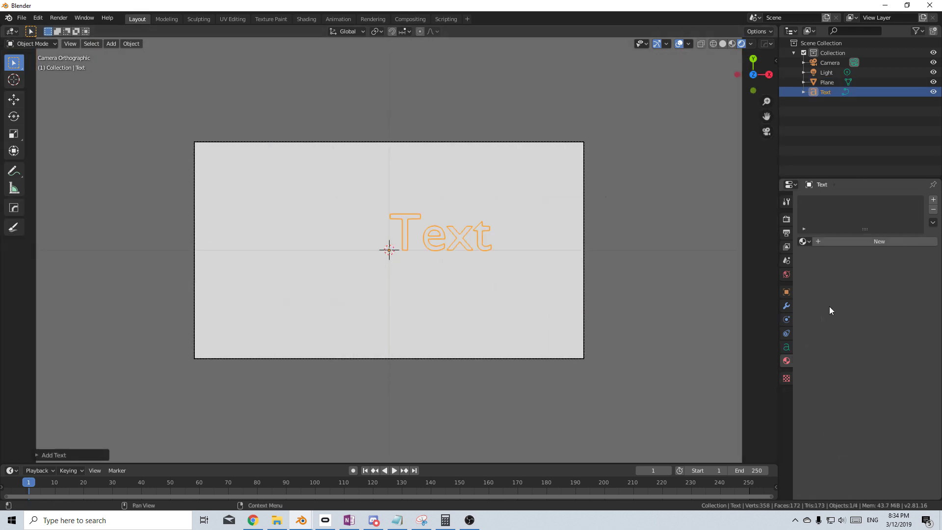
{"action": "left_click", "coordinate": [866, 244]}
{"action": "double_click", "coordinate": [864, 245]}
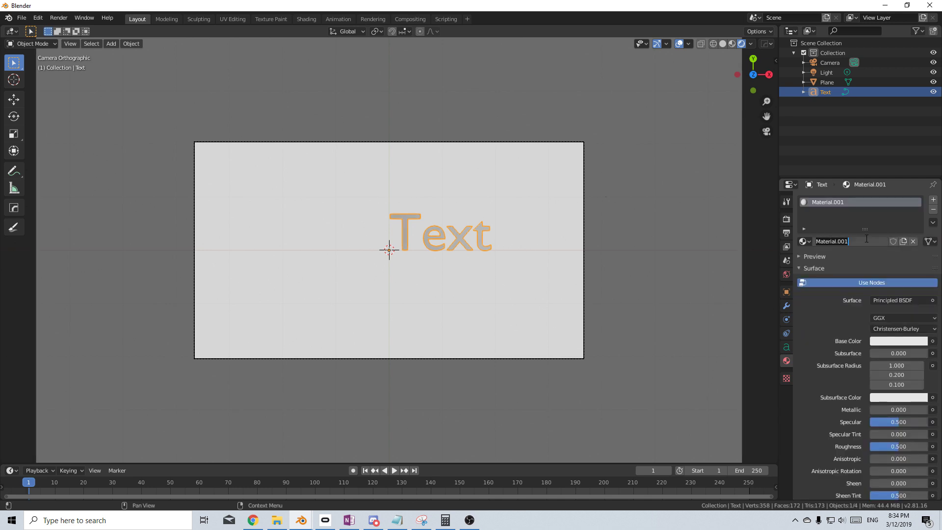
{"action": "type", "text": "Text"}
{"action": "key", "text": "Return"}
{"action": "key", "text": "ctrl+z"}
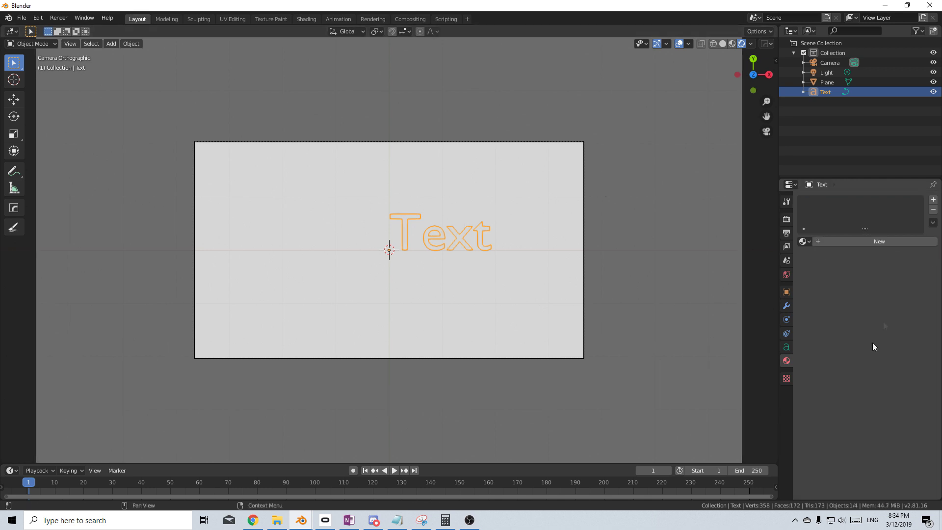
Step: Create a new material for the text object and name it Text
{"action": "left_click", "coordinate": [852, 243]}
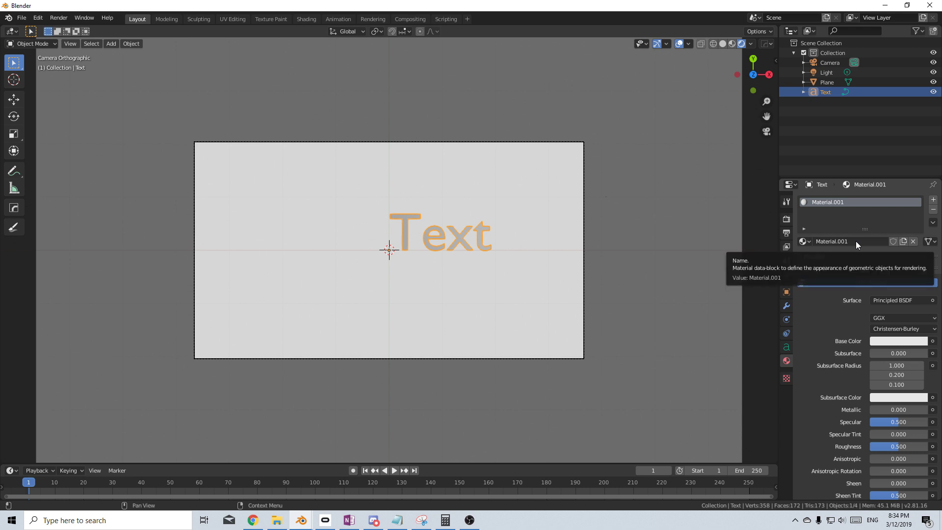
{"action": "double_click", "coordinate": [856, 241]}
{"action": "type", "text": "Text"}
{"action": "key", "text": "Return"}
Step: Set the Text material's base colour to blue, with red at 0 and green at 0.25
{"action": "left_click", "coordinate": [892, 341]}
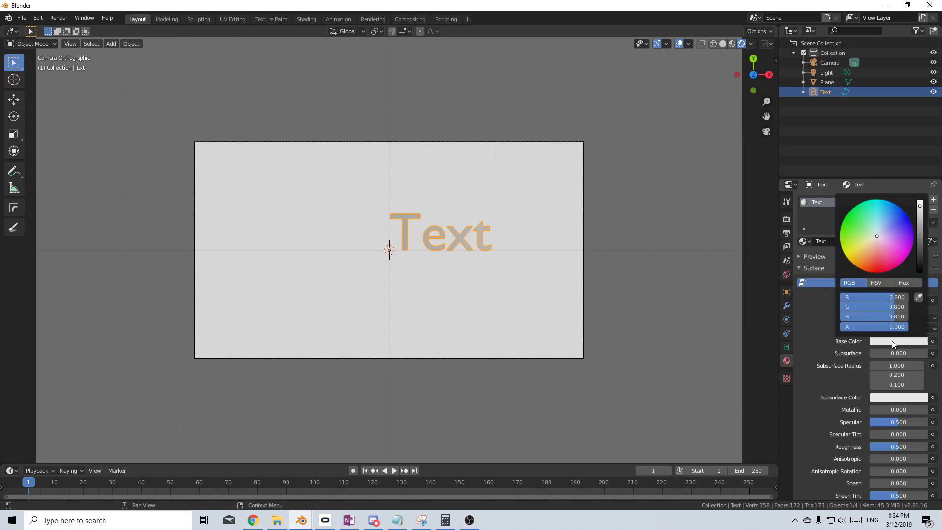
{"action": "left_click_drag", "start_coordinate": [896, 227], "coordinate": [897, 206]}
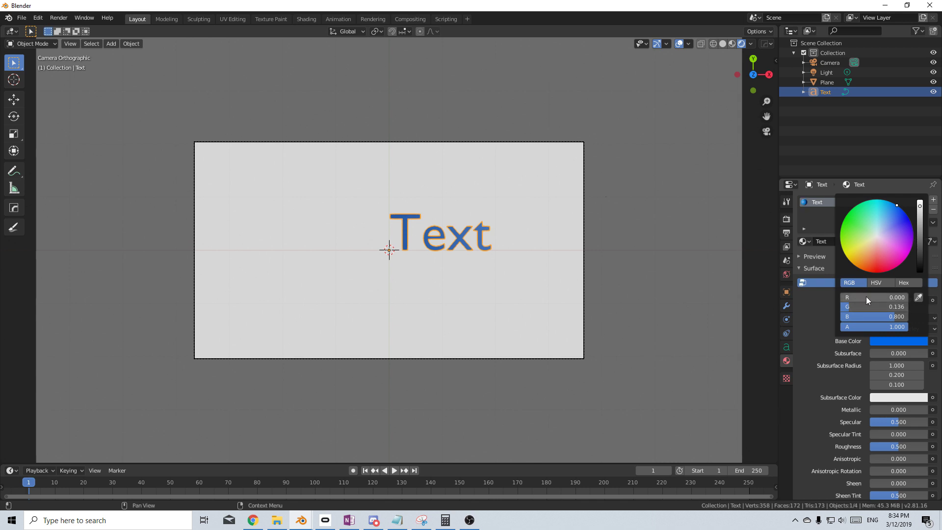
{"action": "left_click", "coordinate": [873, 304]}
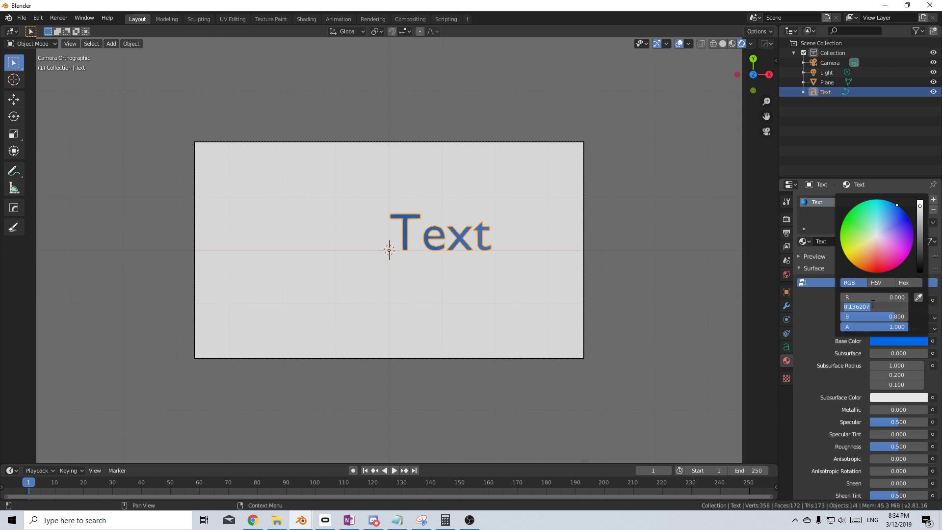
{"action": "type", "text": "0.25"}
{"action": "key", "text": "Return"}
{"action": "left_click", "coordinate": [881, 317]}
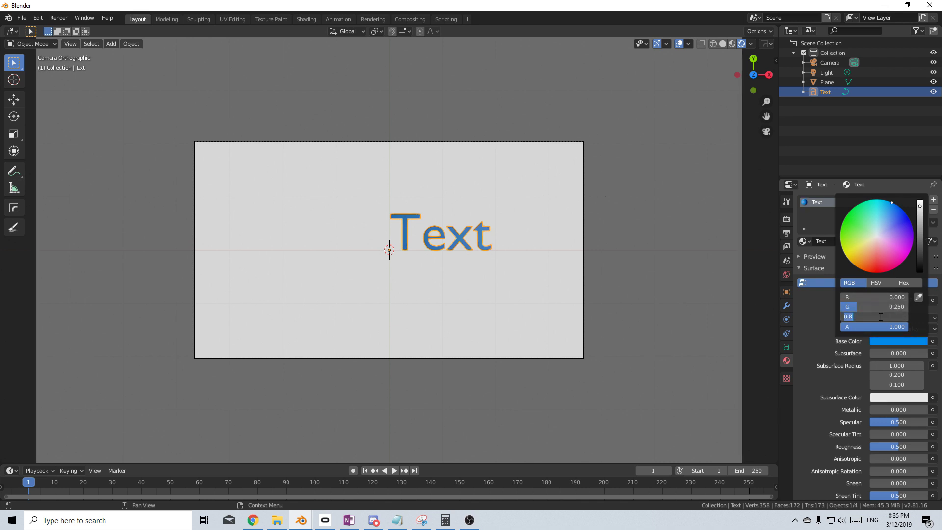
{"action": "key", "text": "Return"}
Step: Change the Text material's surface to Emission with colour red 0, green 0.25, blue 1 and strength 5
{"action": "left_click", "coordinate": [903, 301]}
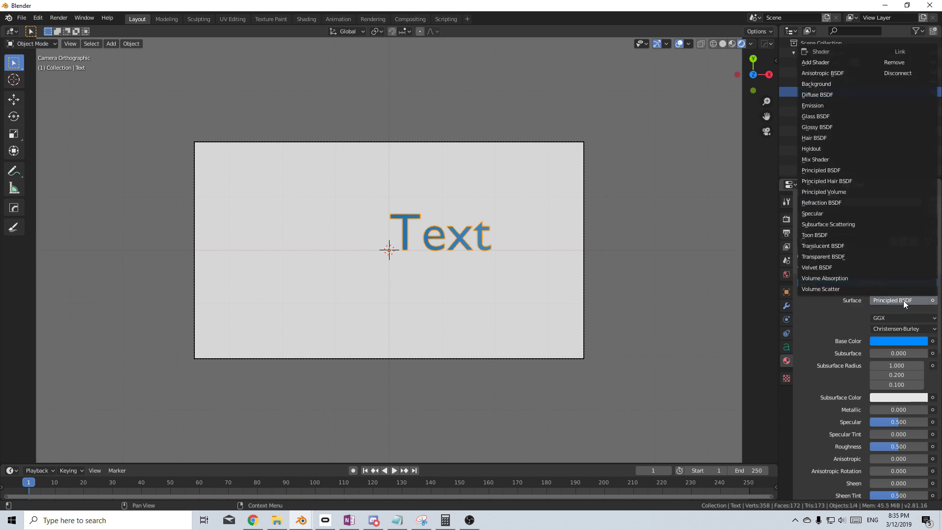
{"action": "left_click", "coordinate": [812, 105]}
{"action": "left_click", "coordinate": [896, 318]}
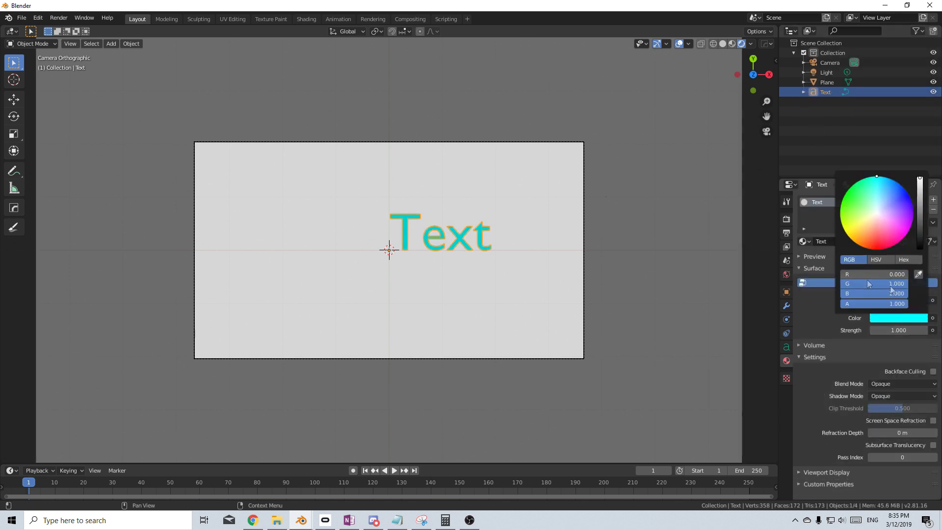
{"action": "left_click", "coordinate": [903, 286]}
{"action": "type", "text": "0.25"}
{"action": "key", "text": "Return"}
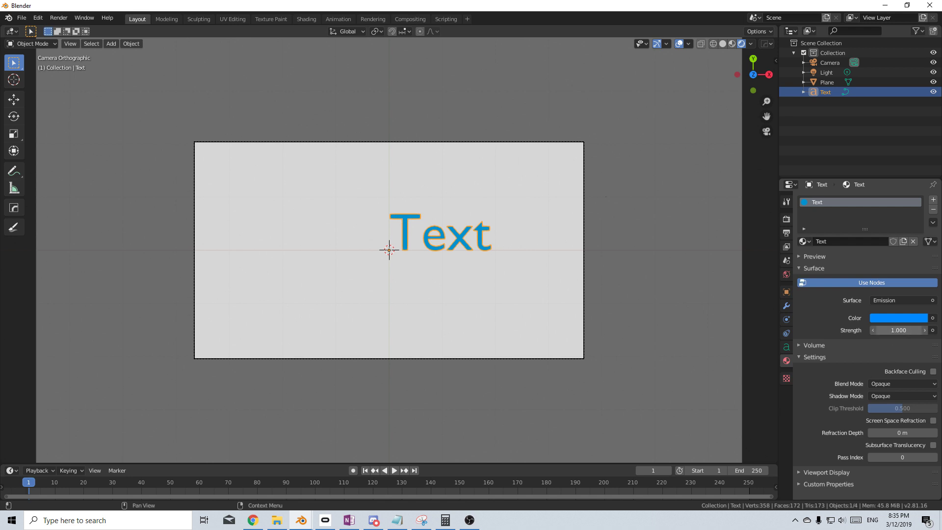
{"action": "double_click", "coordinate": [898, 330]}
{"action": "type", "text": "5"}
{"action": "key", "text": "Return"}
Step: Replace the text object's content with PLASTIKA
{"action": "key", "text": "Tab"}
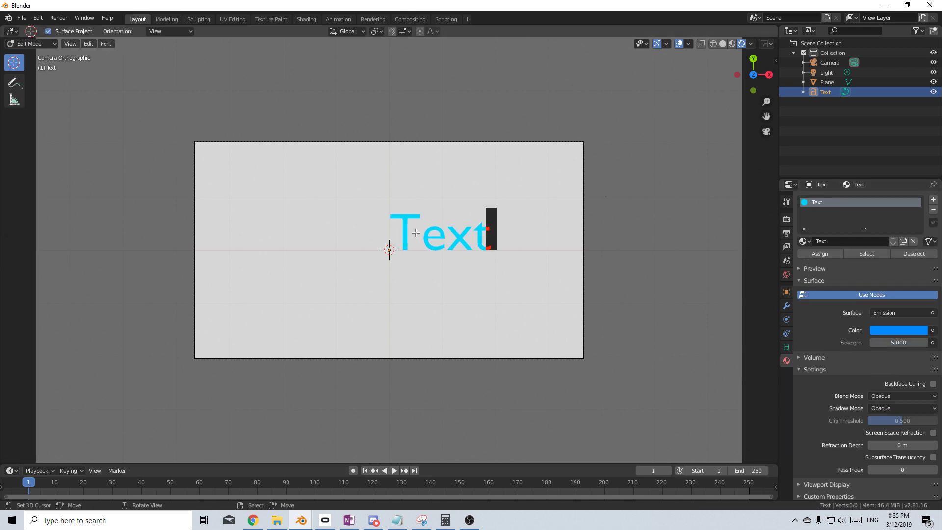
{"action": "key", "text": "BackSpace"}
{"action": "key", "text": "BackSpace"}
{"action": "key", "text": "BackSpace"}
{"action": "key", "text": "BackSpace"}
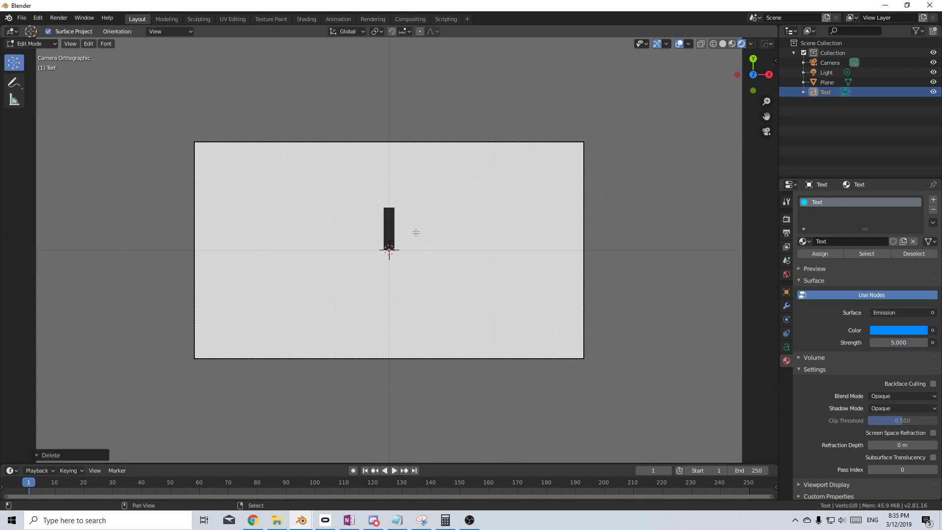
{"action": "type", "text": "PLASTIKA"}
{"action": "key", "text": "Tab"}
Step: Move the PLASTIKA text to the upper part of the card and set its regular font to bnmachine.ttf
{"action": "key", "text": "g"}
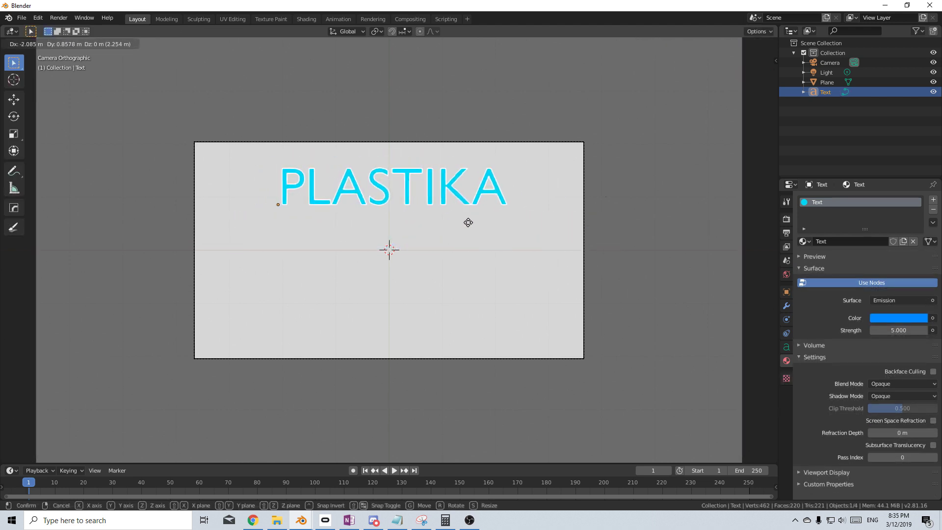
{"action": "left_click", "coordinate": [467, 223]}
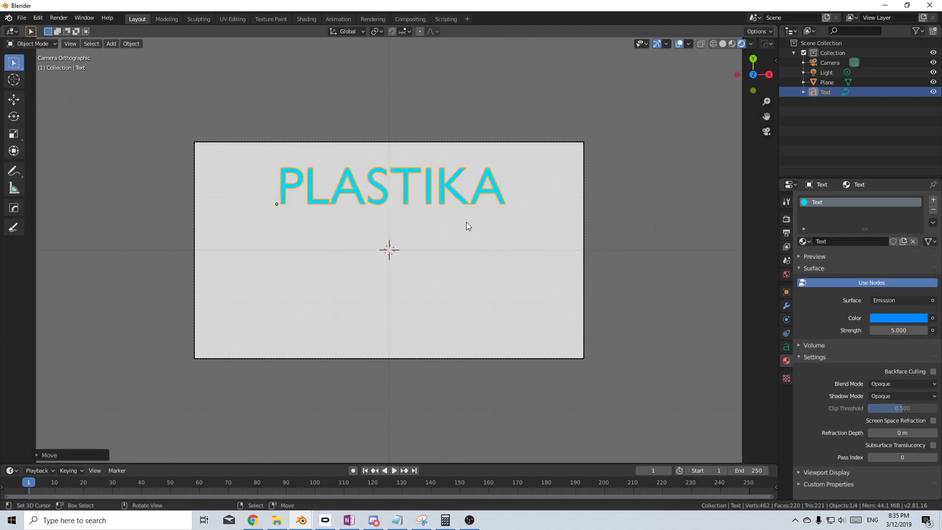
{"action": "left_click", "coordinate": [787, 347]}
{"action": "left_click", "coordinate": [812, 320]}
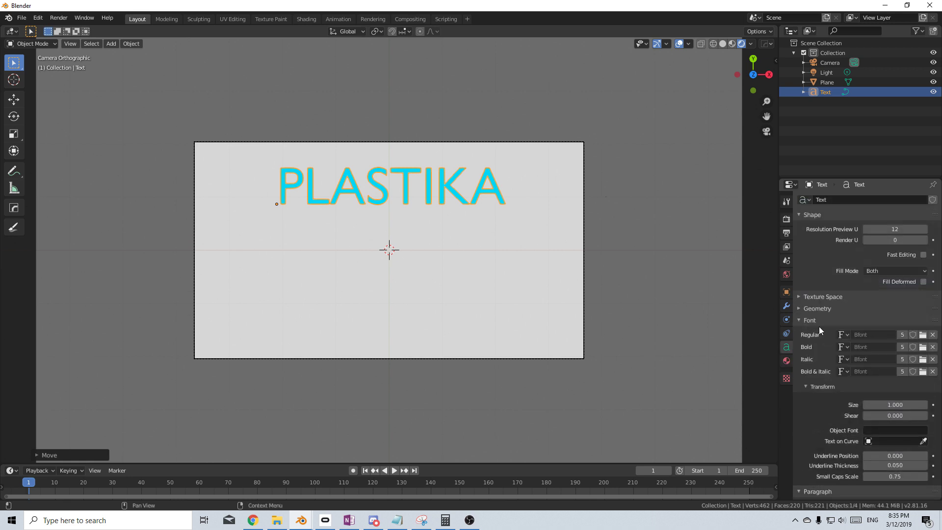
{"action": "left_click", "coordinate": [923, 335]}
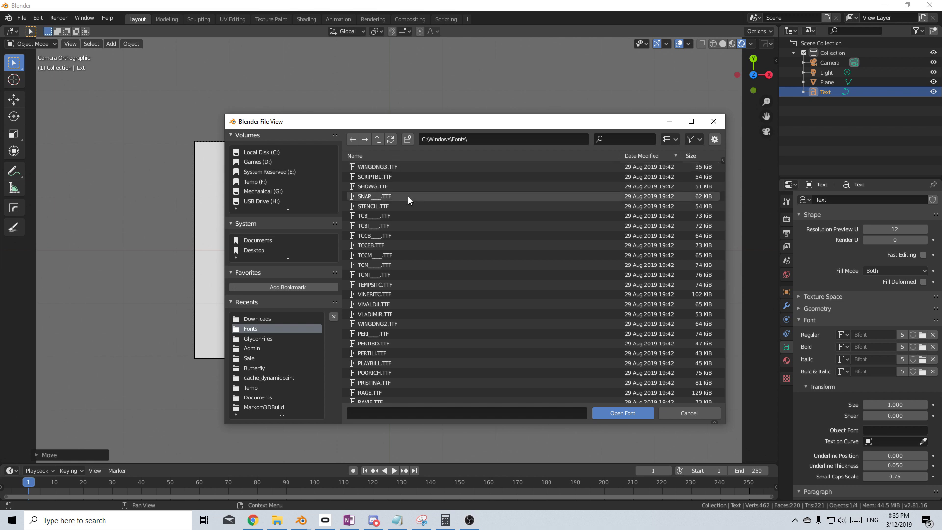
{"action": "left_click", "coordinate": [397, 156]}
{"action": "scroll", "coordinate": [395, 226], "scroll_direction": "down", "scroll_amount": 10}
{"action": "left_click", "coordinate": [395, 226]}
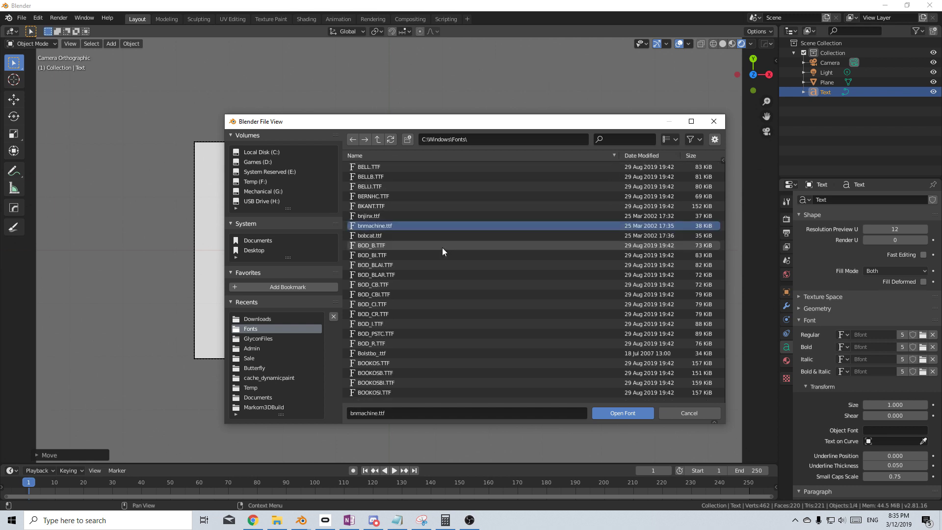
{"action": "left_click", "coordinate": [613, 413]}
Step: Add a plane at the card's centre and scale it into a thin horizontal bar, stretching it by about 27 along X
{"action": "key", "text": "shift+a"}
{"action": "mouse_move", "coordinate": [374, 221]}
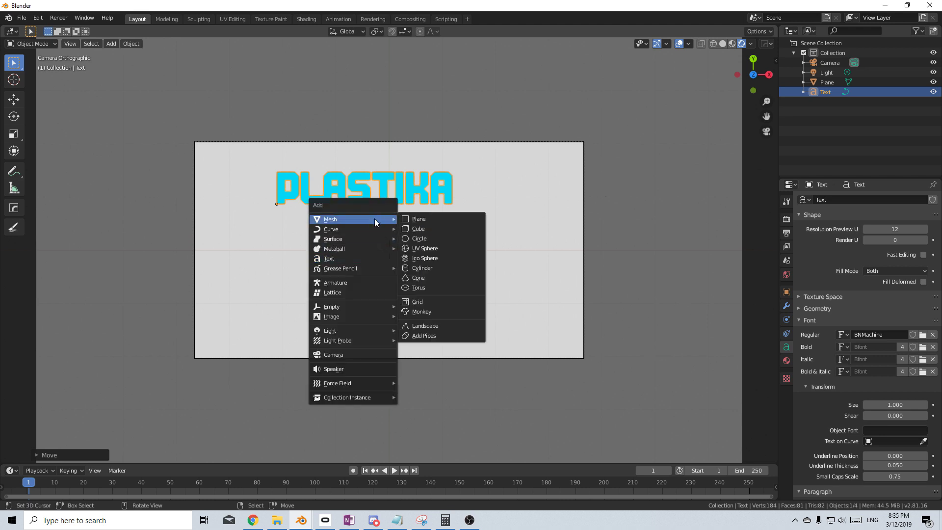
{"action": "left_click", "coordinate": [434, 219]}
{"action": "key", "text": "s"}
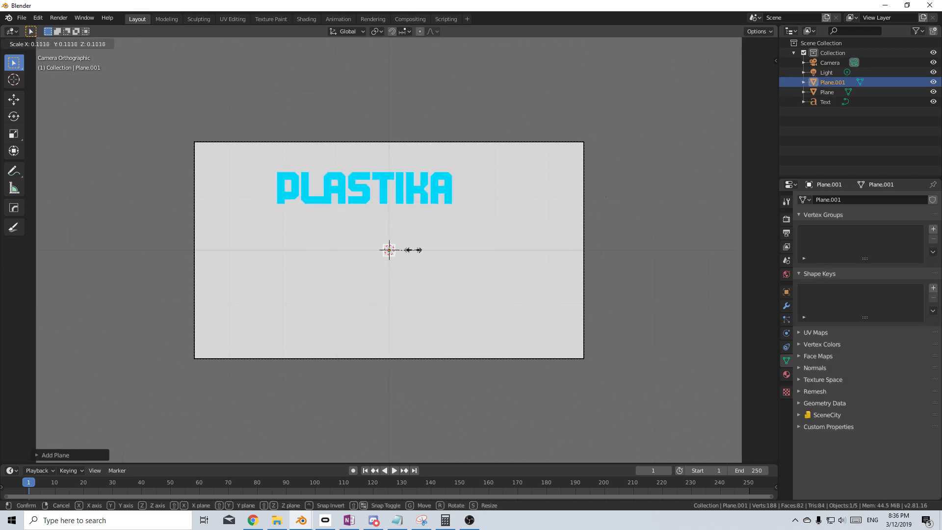
{"action": "key", "text": "x"}
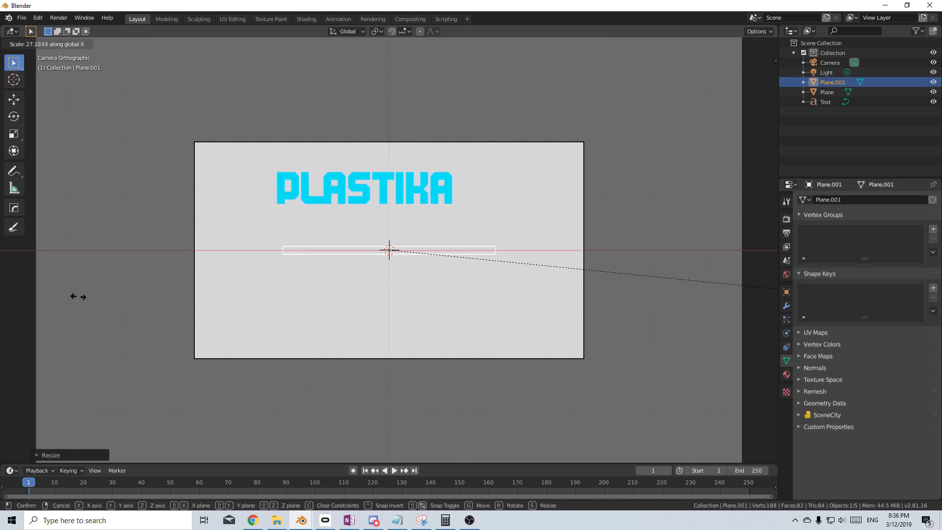
{"action": "left_click", "coordinate": [76, 296]}
Step: Assign the existing Text material to the bar and raise it along Y to just beneath the PLASTIKA text
{"action": "left_click", "coordinate": [787, 374]}
{"action": "left_click", "coordinate": [803, 241]}
{"action": "left_click", "coordinate": [817, 284]}
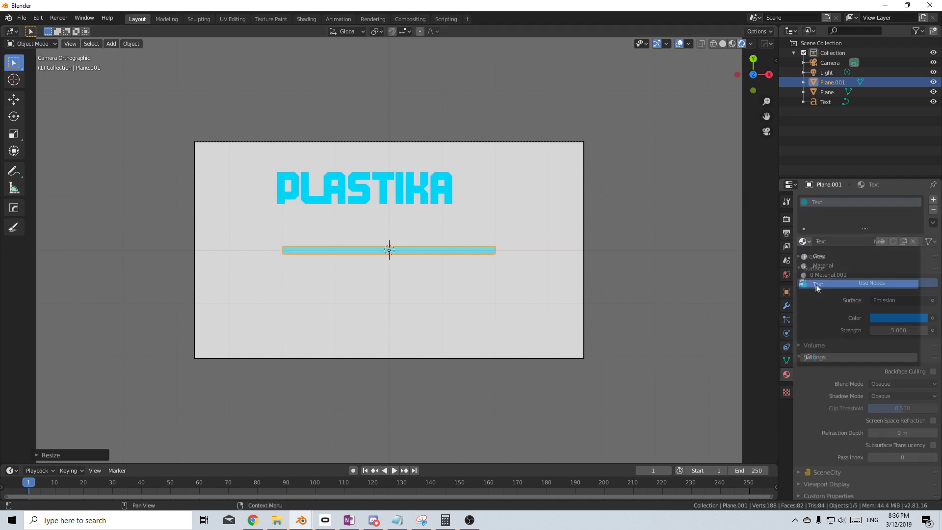
{"action": "scroll", "coordinate": [445, 273], "scroll_direction": "up", "scroll_amount": 1}
{"action": "key", "text": "g"}
{"action": "key", "text": "y"}
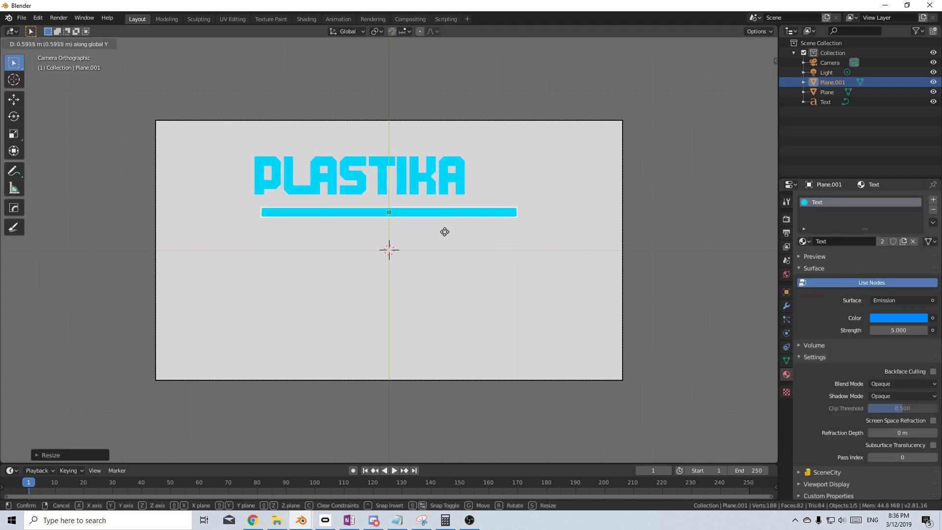
{"action": "left_click", "coordinate": [444, 228]}
Step: Lower the grey background plane along Z so it sits well below the text and bar
{"action": "left_click", "coordinate": [427, 187]}
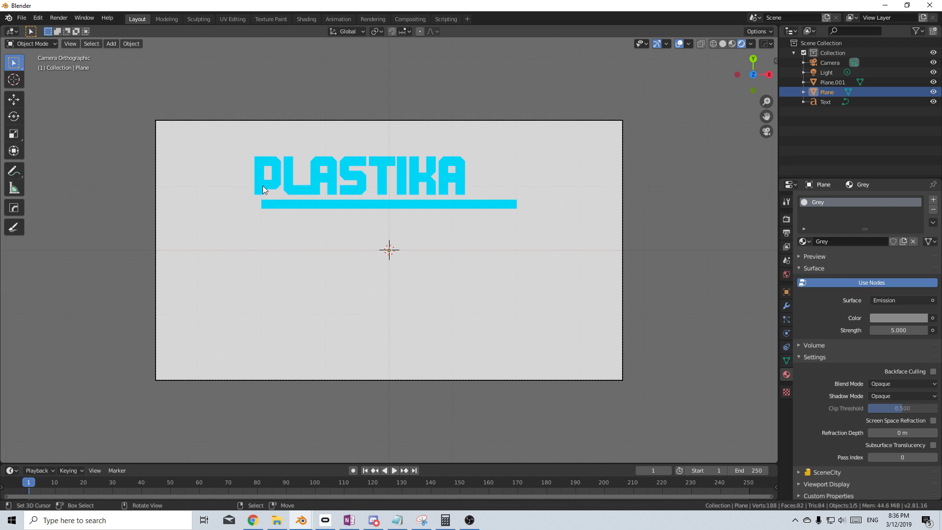
{"action": "middle_click_drag", "start_coordinate": [268, 183], "coordinate": [317, 287]}
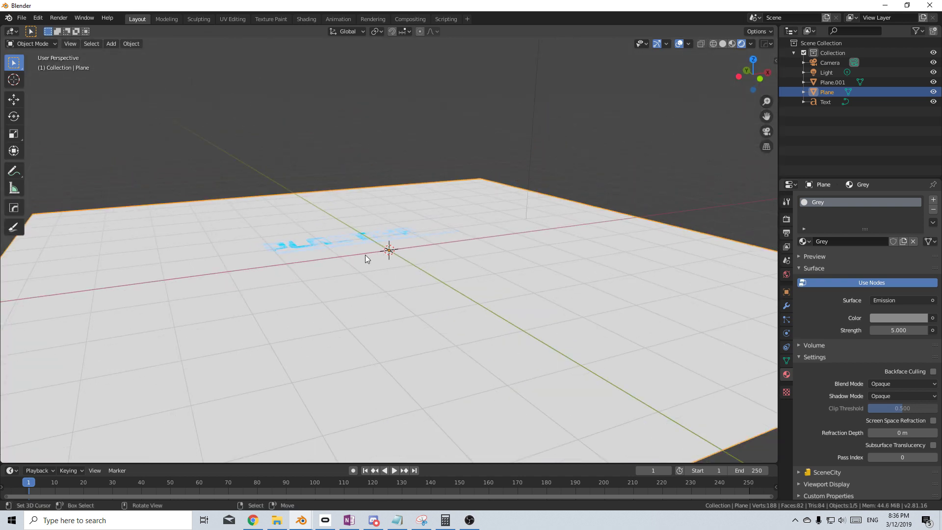
{"action": "key", "text": "g"}
{"action": "key", "text": "z"}
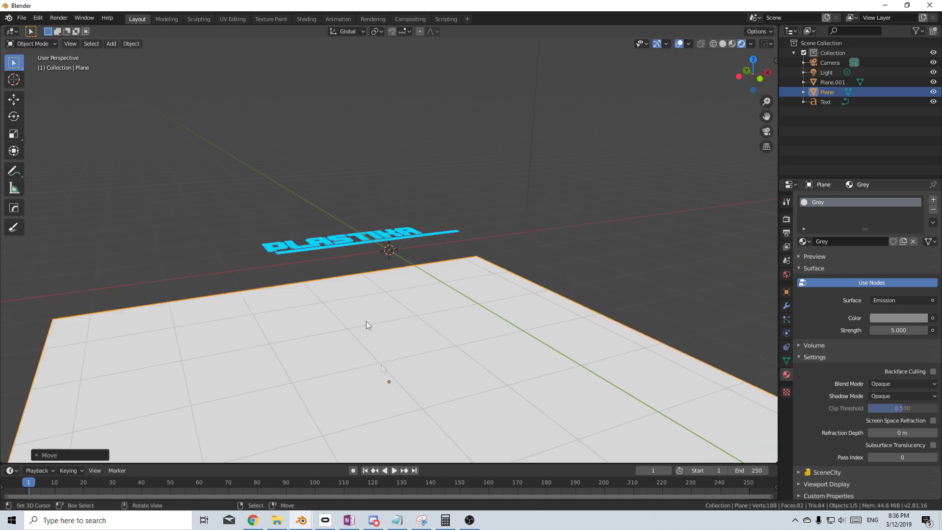
{"action": "left_click", "coordinate": [368, 324]}
Step: Enlarge the PLASTIKA text in top view so it spans most of the card's width
{"action": "left_click", "coordinate": [360, 238], "text": "shift"}
{"action": "key", "text": "KP_7"}
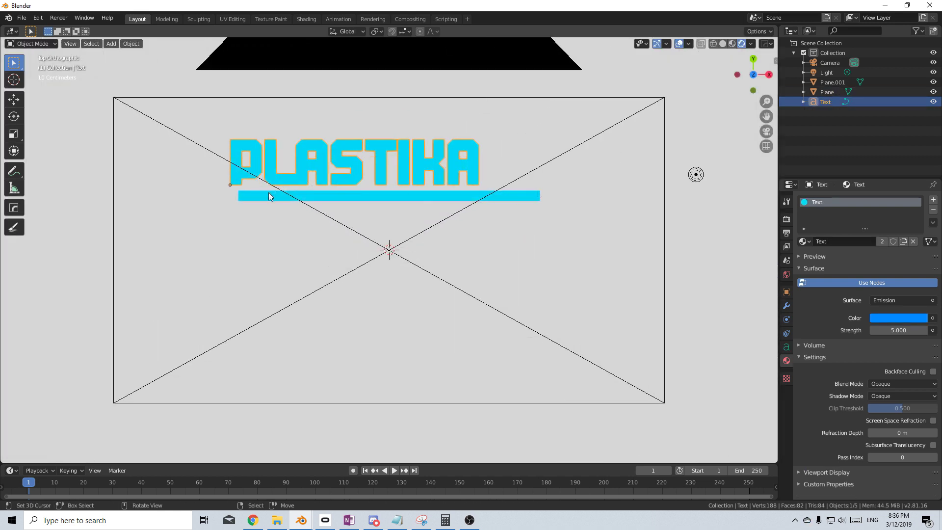
{"action": "key", "text": "s"}
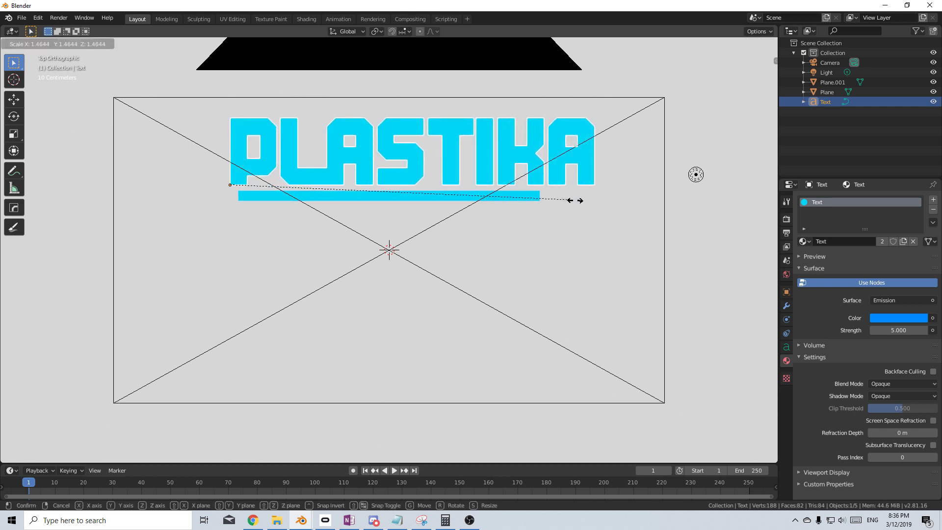
{"action": "left_click", "coordinate": [598, 204]}
Step: Widen the bar beneath the PLASTIKA text by about 1.47 along X
{"action": "left_click", "coordinate": [533, 197]}
{"action": "key", "text": "s"}
{"action": "key", "text": "x"}
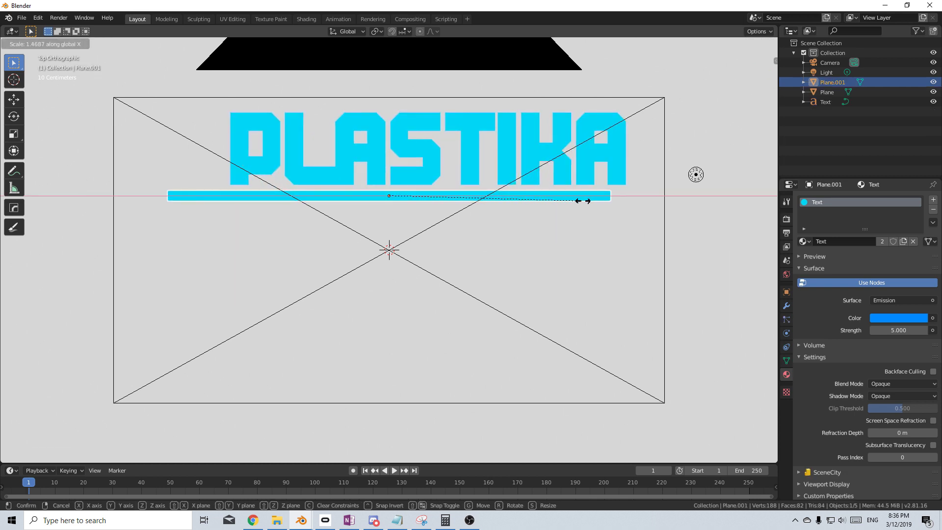
{"action": "left_click", "coordinate": [582, 200]}
Step: Centre the PLASTIKA text just above the bar and narrow the bar along X to roughly the text's width
{"action": "left_click", "coordinate": [567, 174]}
{"action": "key", "text": "g"}
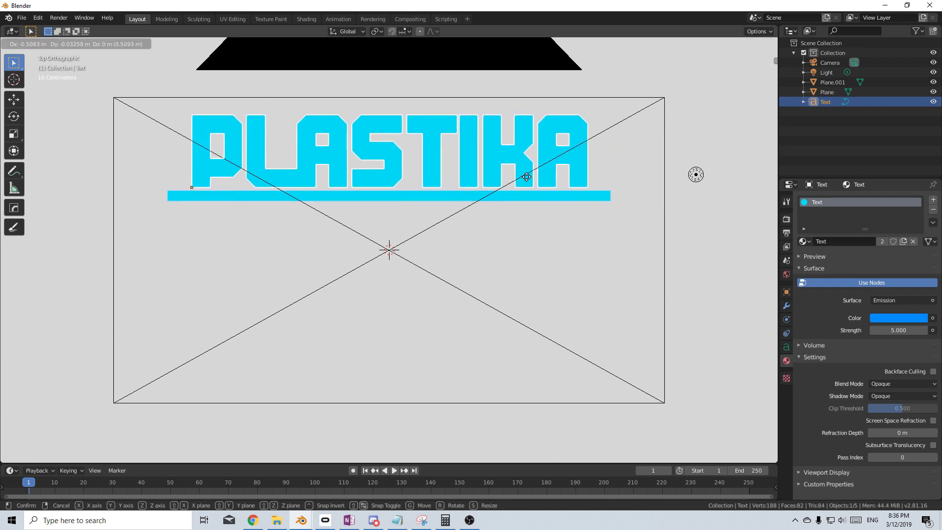
{"action": "left_click", "coordinate": [525, 178]}
{"action": "left_click", "coordinate": [511, 198]}
{"action": "key", "text": "s"}
{"action": "key", "text": "x"}
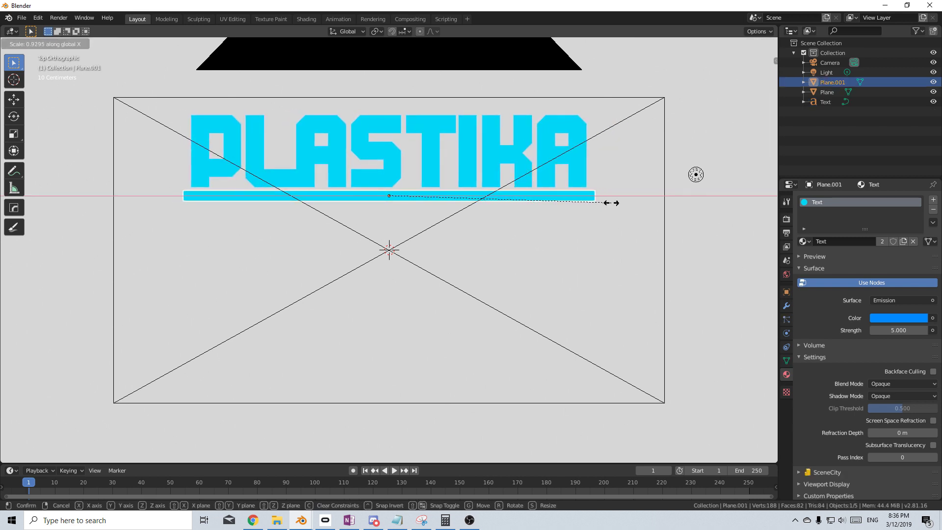
{"action": "left_click", "coordinate": [608, 203]}
Step: Duplicate the bar just below itself along Y and scale both bars by about 0.97 along X to match the PLASTIKA text's width
{"action": "key", "text": "shift+d"}
{"action": "key", "text": "y"}
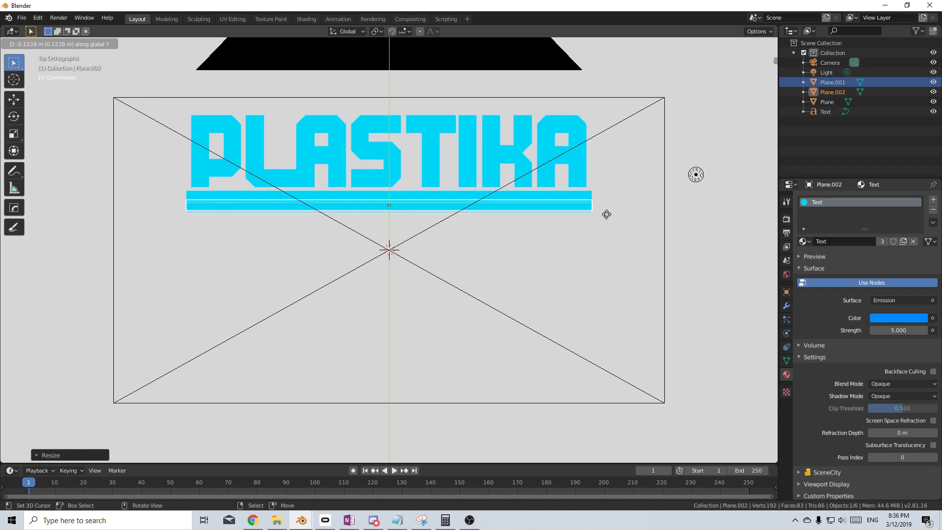
{"action": "left_click", "coordinate": [605, 215]}
{"action": "left_click", "coordinate": [448, 195], "text": "shift"}
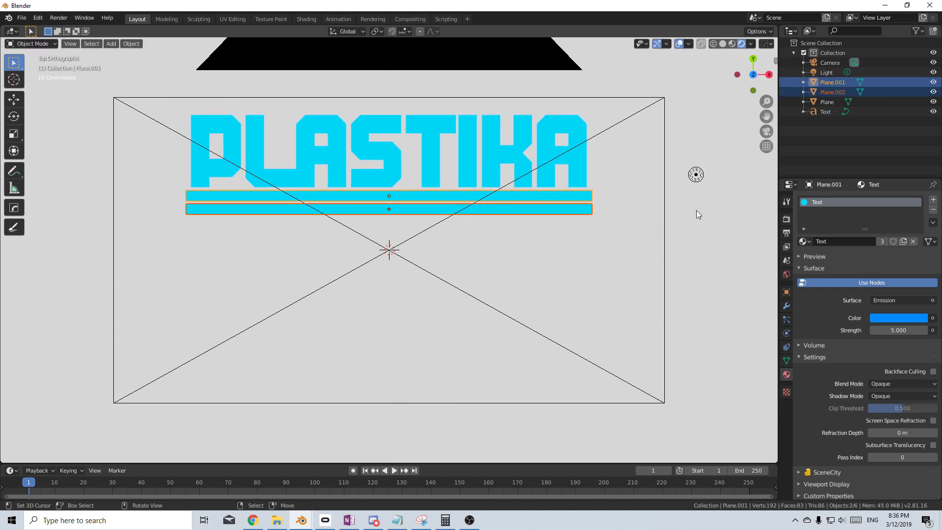
{"action": "key", "text": "s"}
{"action": "key", "text": "x"}
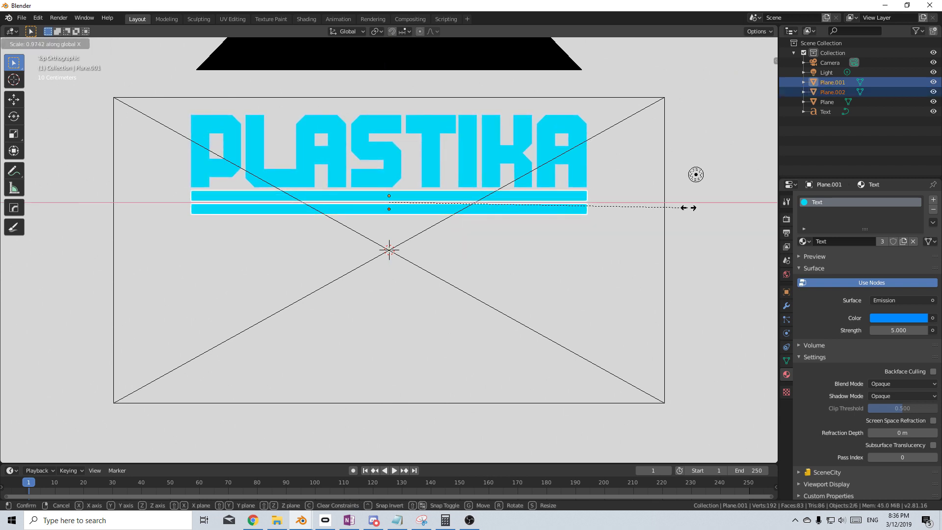
{"action": "left_click", "coordinate": [689, 208]}
Step: Set the emission strength of the PLASTIKA text's material to 2
{"action": "scroll", "coordinate": [408, 315], "scroll_direction": "down", "scroll_amount": 1}
{"action": "right_click", "coordinate": [408, 316]}
{"action": "right_click", "coordinate": [459, 193]}
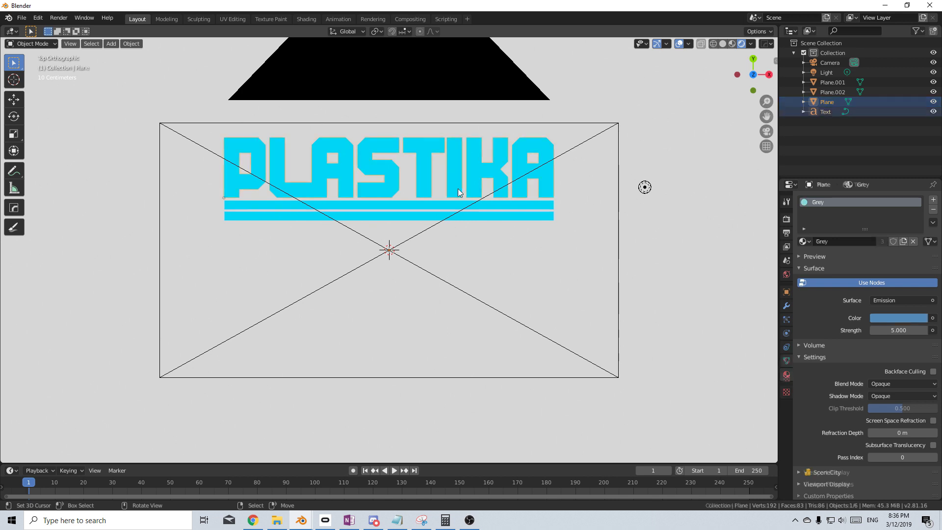
{"action": "left_click", "coordinate": [460, 193]}
{"action": "left_click", "coordinate": [893, 319]}
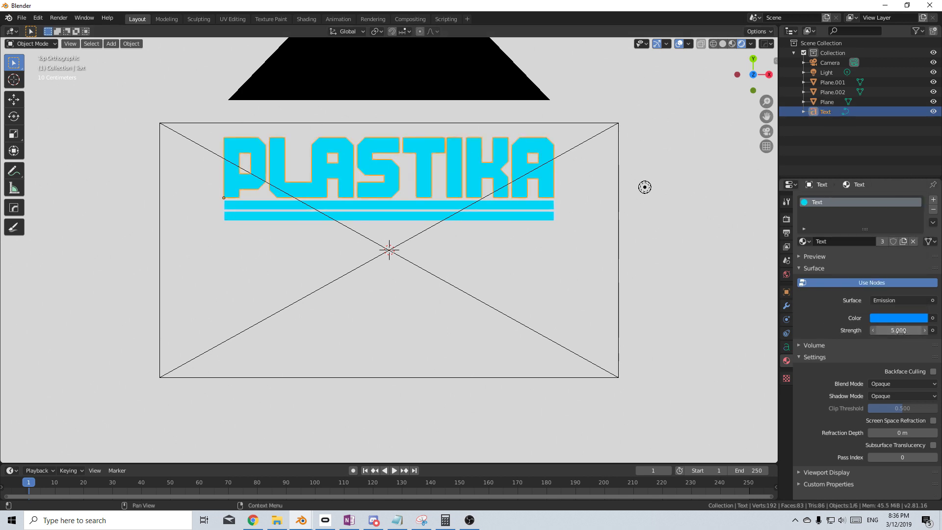
{"action": "left_click", "coordinate": [901, 332]}
{"action": "type", "text": "2"}
{"action": "key", "text": "Return"}
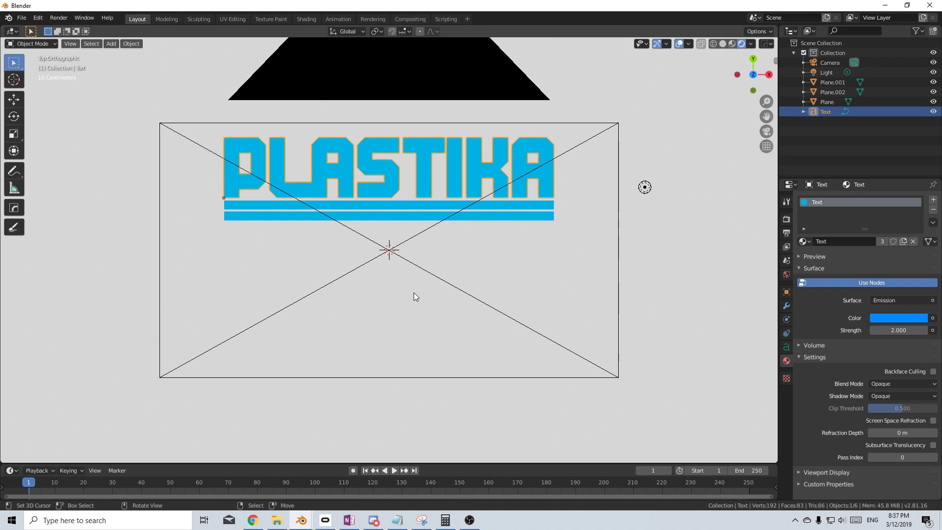
Step: Add a second text object, assign it the existing Text material and place it below the two bars
{"action": "key", "text": "alt+Tab"}
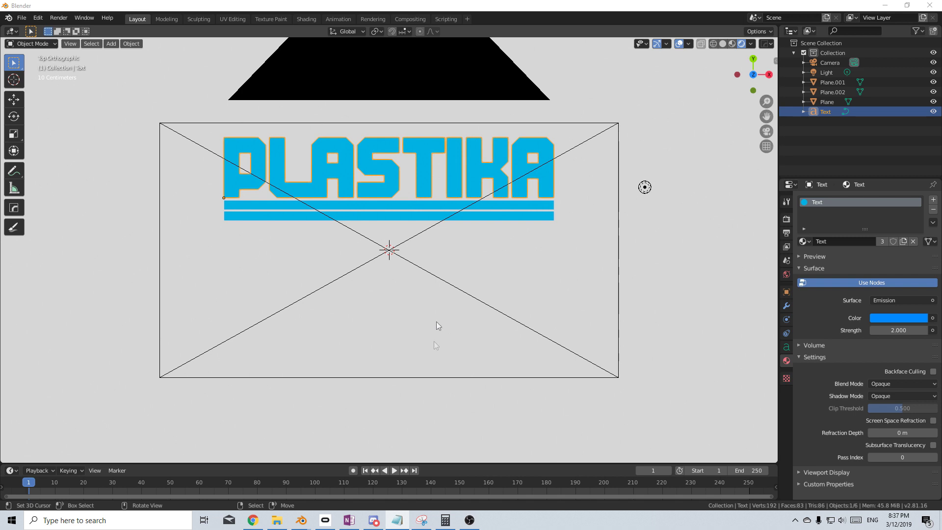
{"action": "key", "text": "shift+a"}
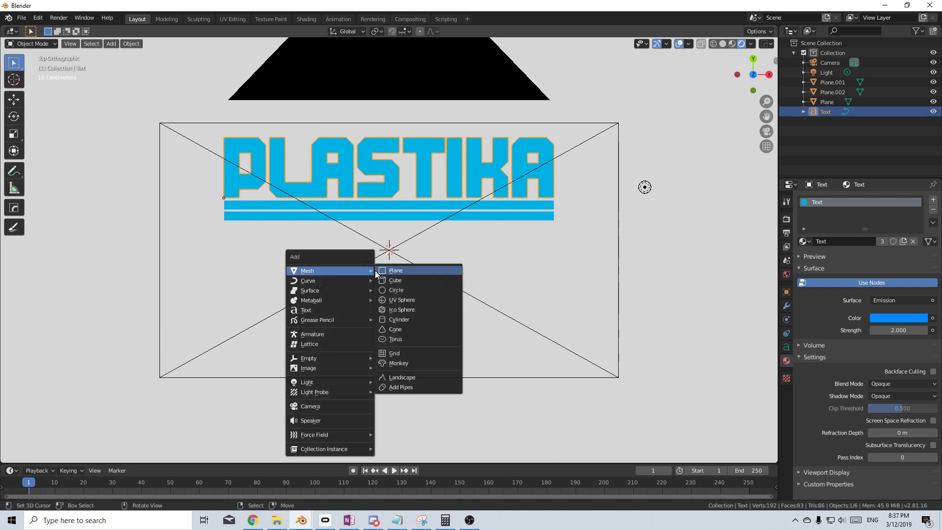
{"action": "left_click", "coordinate": [360, 312]}
{"action": "left_click", "coordinate": [803, 241]}
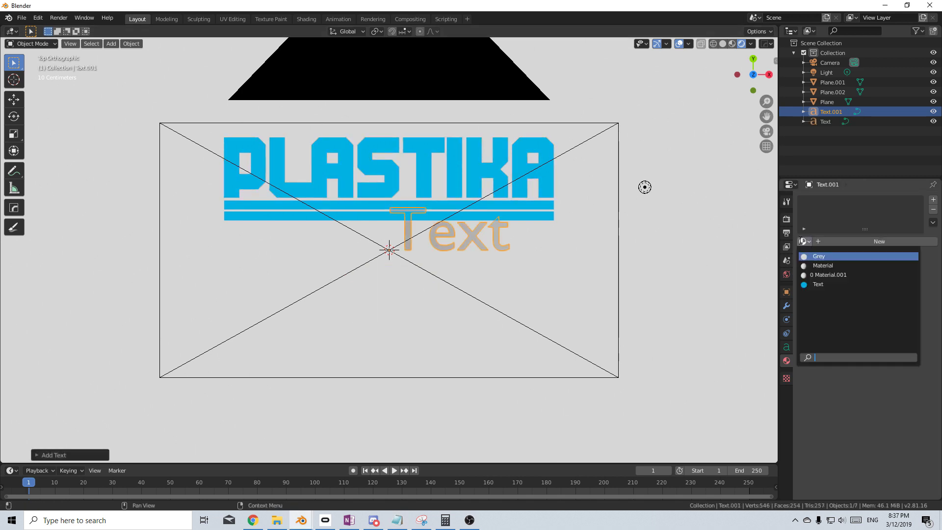
{"action": "left_click", "coordinate": [834, 280]}
{"action": "key", "text": "g"}
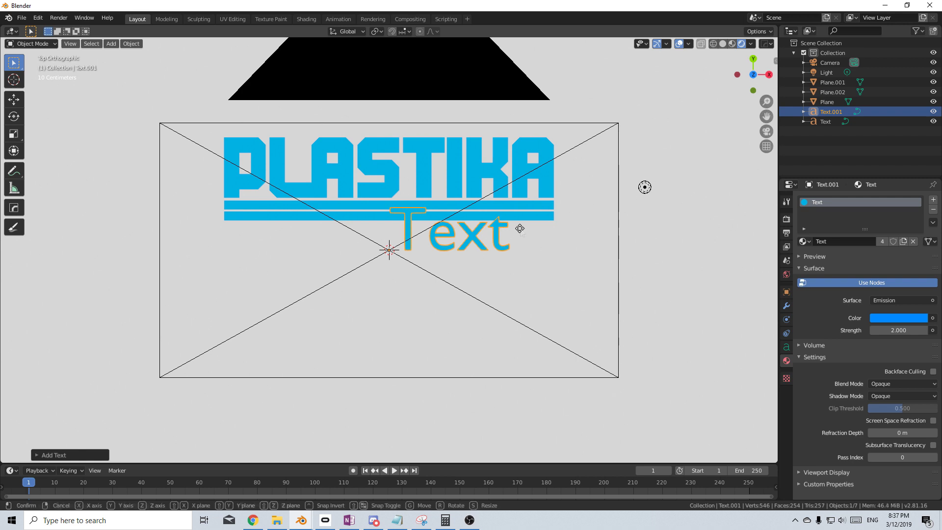
{"action": "left_click", "coordinate": [459, 258]}
Step: Replace the new text object's content with etsy.com/au/shop/PlastikaAu
{"action": "key", "text": "alt+Tab"}
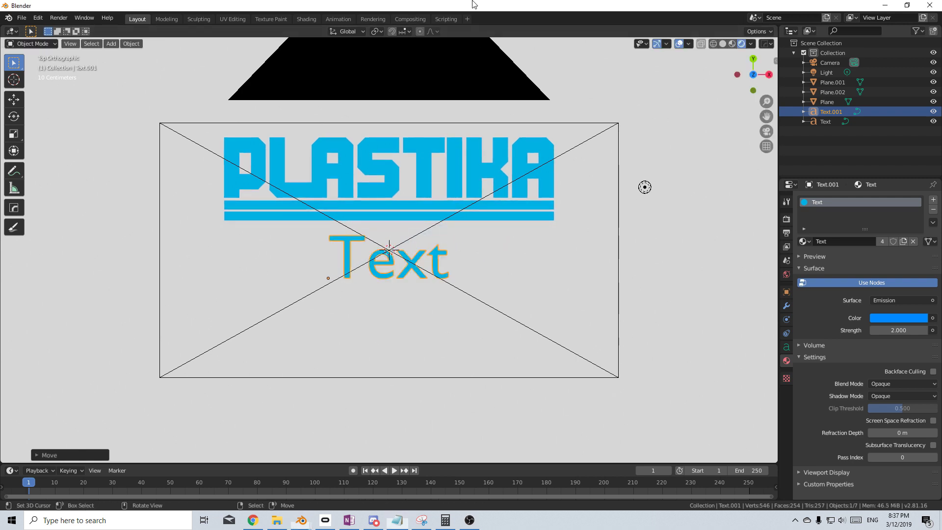
{"action": "key", "text": "Tab"}
{"action": "key", "text": "BackSpace"}
{"action": "key", "text": "BackSpace"}
{"action": "key", "text": "BackSpace"}
{"action": "key", "text": "BackSpace"}
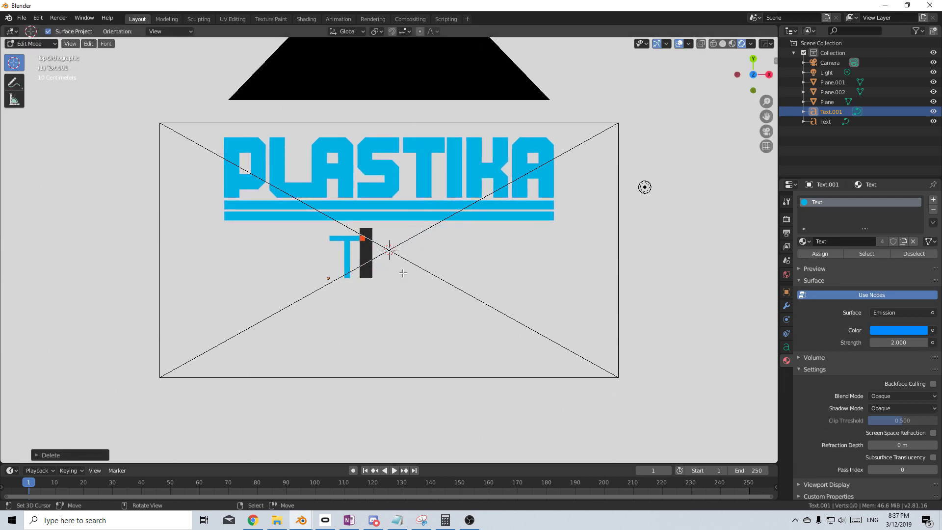
{"action": "key", "text": "ctrl+v"}
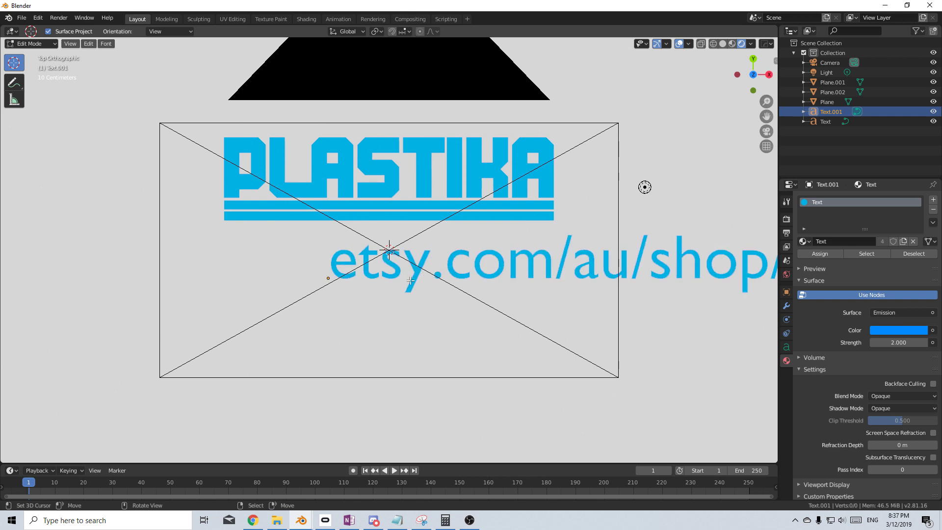
Step: Scale the Etsy address text to about 0.25 and centre it beneath the two bars
{"action": "key", "text": "Tab"}
{"action": "key", "text": "s"}
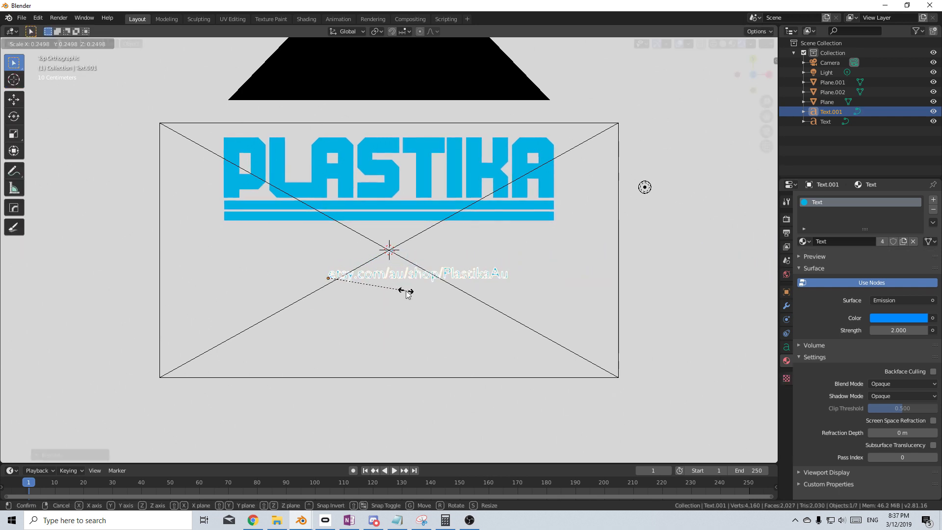
{"action": "left_click", "coordinate": [407, 290]}
{"action": "key", "text": "h"}
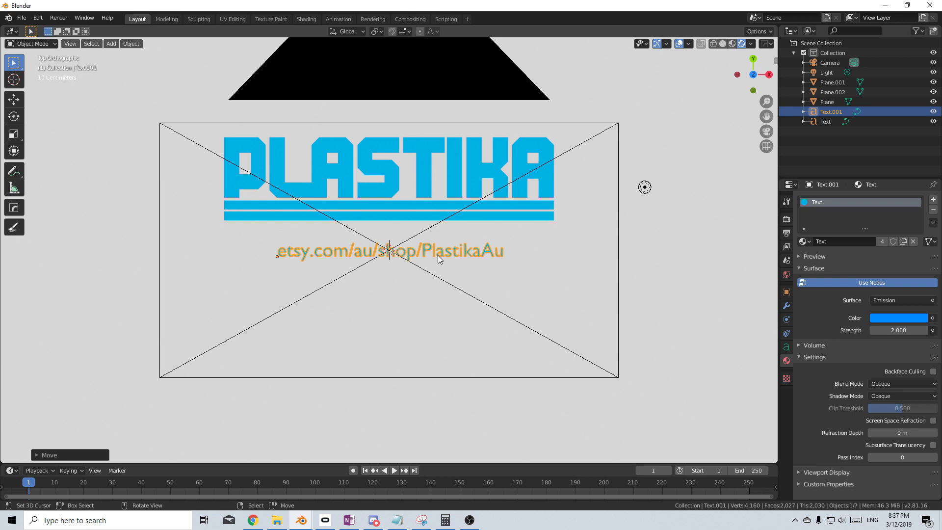
Step: Duplicate the Etsy address text twice along Y to form stacked contact lines below the bars
{"action": "key", "text": "shift+d"}
{"action": "key", "text": "shift+d"}
{"action": "key", "text": "y"}
{"action": "left_click", "coordinate": [437, 275]}
{"action": "key", "text": "shift+d"}
{"action": "key", "text": "y"}
{"action": "left_click", "coordinate": [436, 294]}
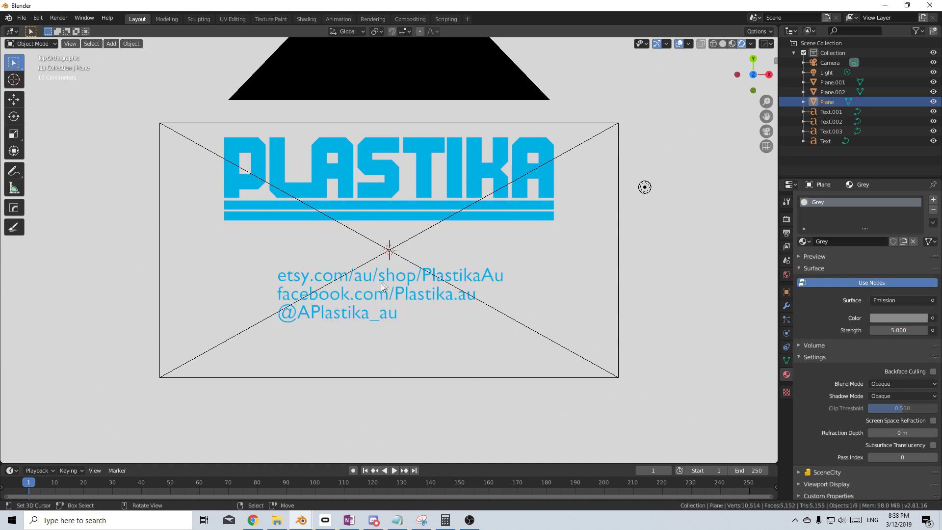
{"action": "left_click", "coordinate": [391, 302]}
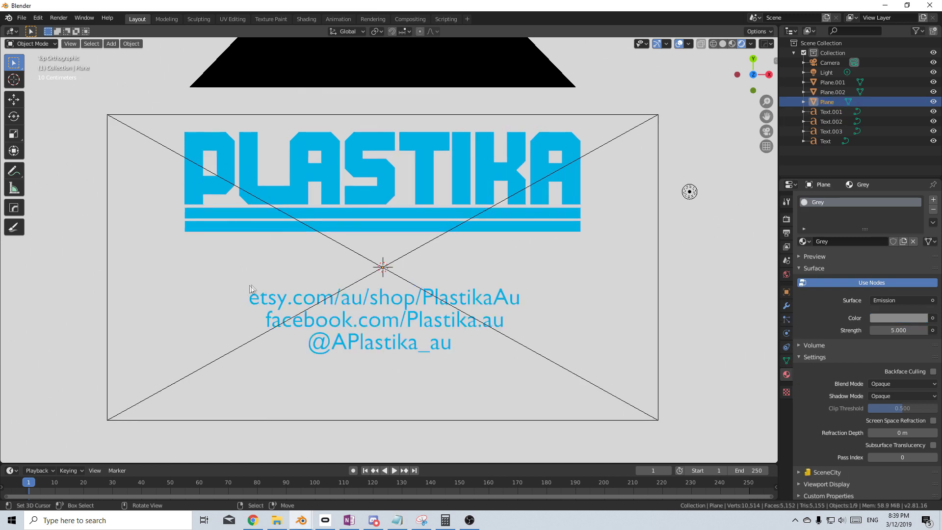
Step: Import jh-social-etsy.png, instagramIcon.png and facebookicon.png from the Downloads folder as image planes
{"action": "left_click", "coordinate": [22, 18]}
{"action": "mouse_move", "coordinate": [48, 151]}
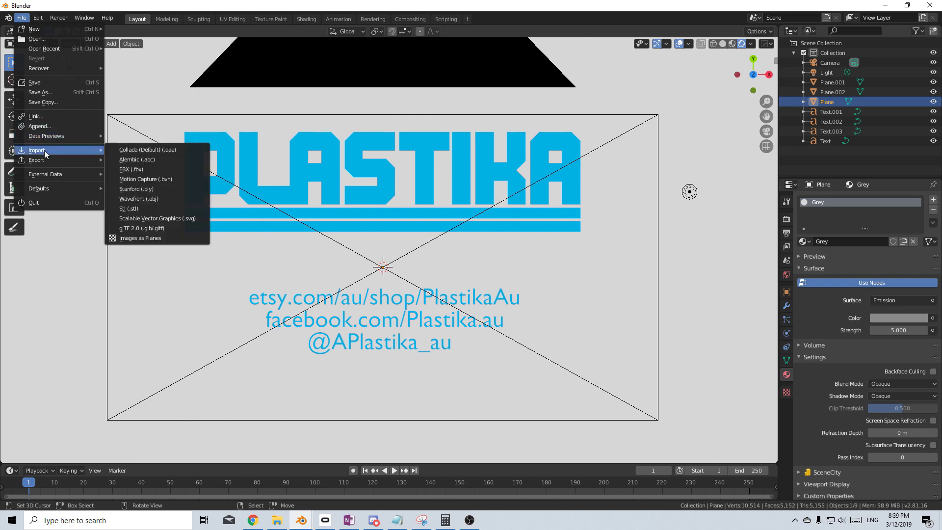
{"action": "left_click", "coordinate": [164, 240]}
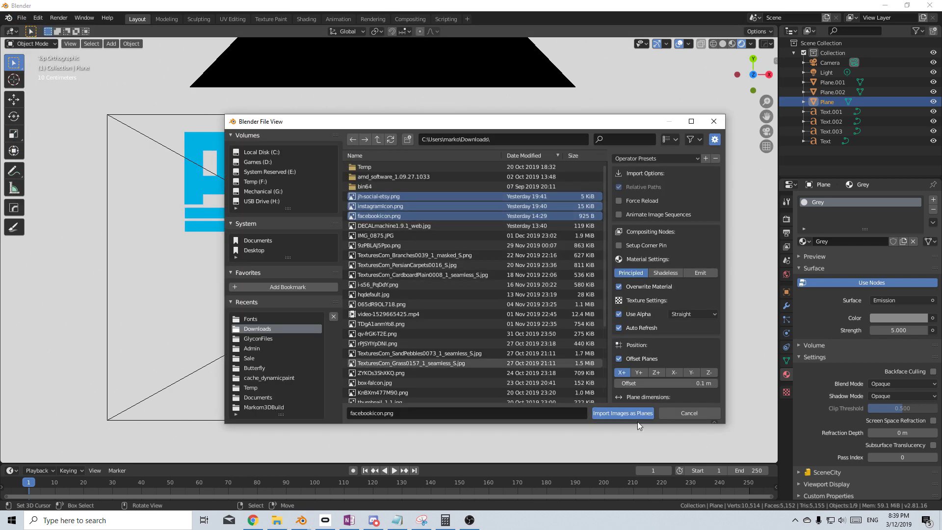
{"action": "left_click", "coordinate": [637, 419]}
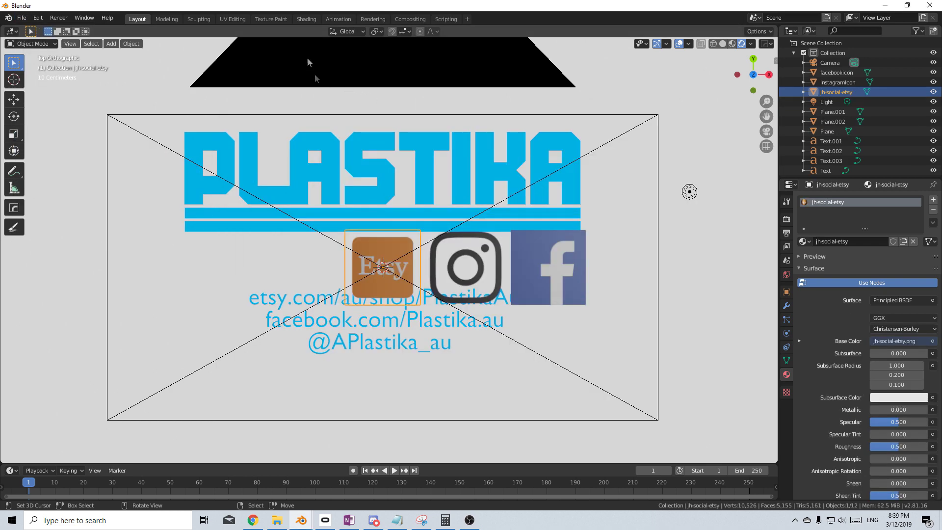
Step: Replace the Principled BSDF in the Etsy icon's material with an Emission shader fed by the image's colour
{"action": "left_click", "coordinate": [306, 19]}
{"action": "middle_click_drag", "start_coordinate": [486, 245], "coordinate": [476, 271]}
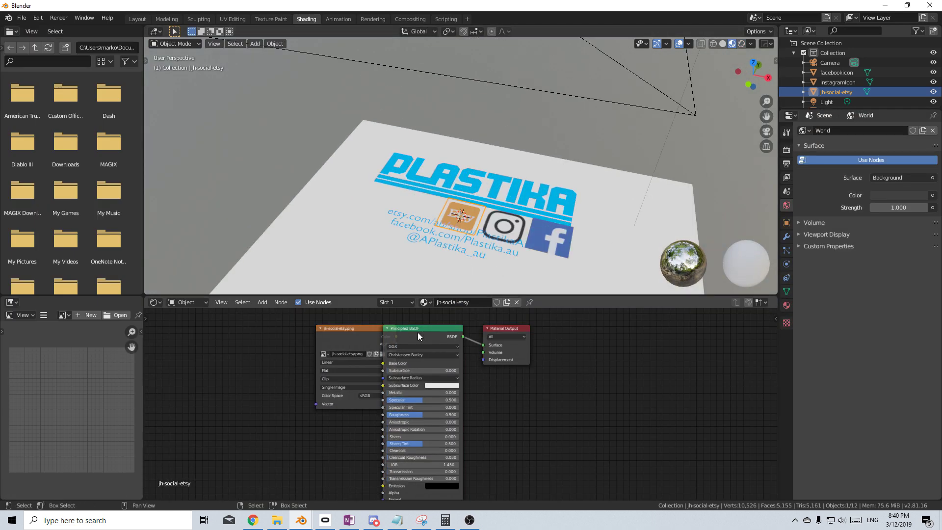
{"action": "left_click", "coordinate": [418, 331]}
{"action": "key", "text": "x"}
{"action": "key", "text": "shift+a"}
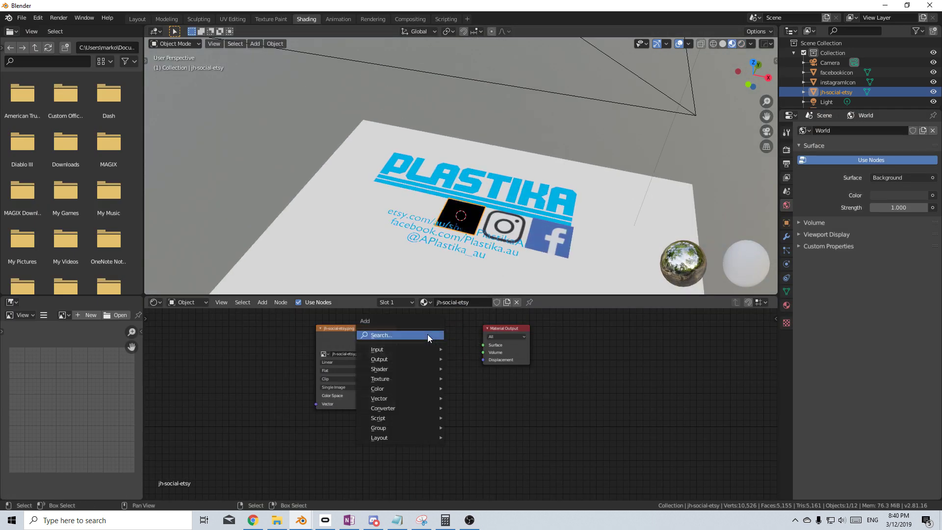
{"action": "left_click", "coordinate": [428, 334]}
{"action": "type", "text": "emission"}
{"action": "key", "text": "Return"}
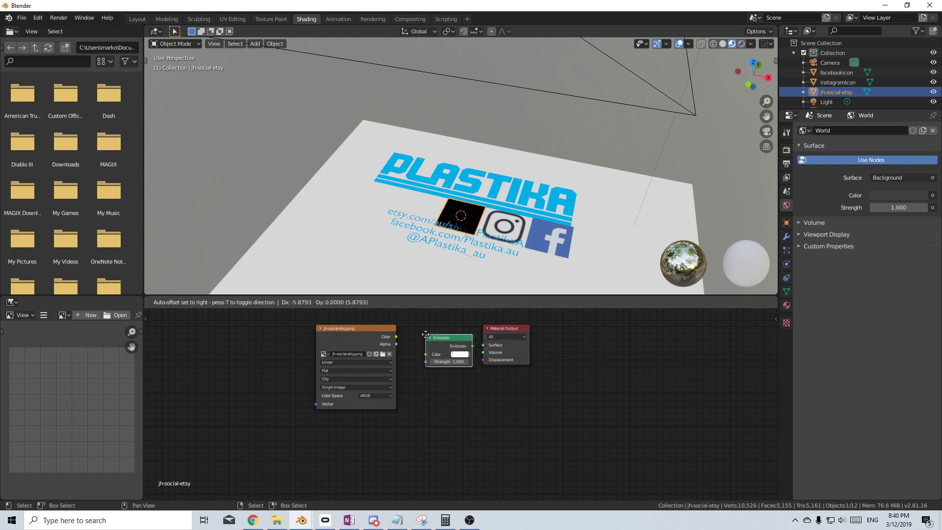
{"action": "left_click", "coordinate": [405, 344]}
{"action": "left_click_drag", "start_coordinate": [396, 337], "coordinate": [316, 409]}
{"action": "left_click_drag", "start_coordinate": [440, 342], "coordinate": [297, 408]}
Step: Insert a Mix Shader between the Emission shader and the Material Output of the Etsy icon's material
{"action": "key", "text": "shift+a"}
{"action": "left_click", "coordinate": [378, 333]}
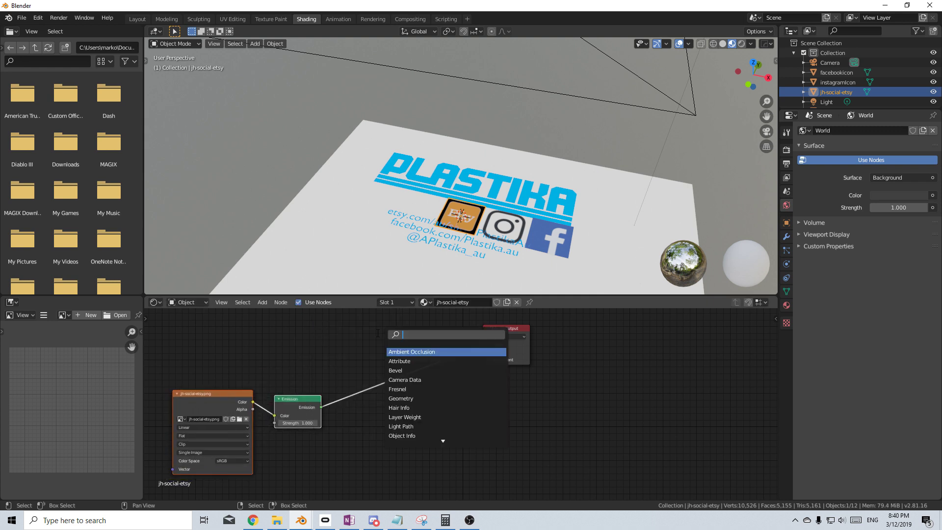
{"action": "type", "text": "mi"}
{"action": "left_click", "coordinate": [392, 359]}
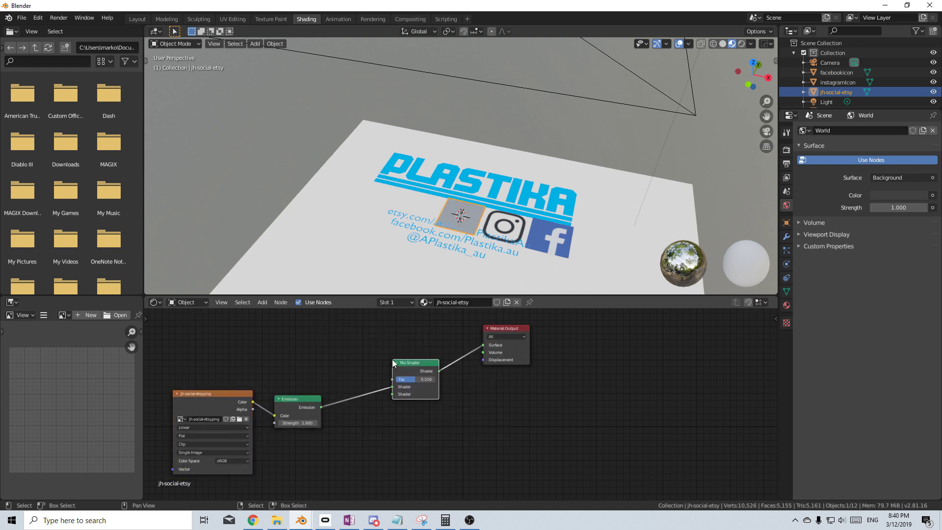
Step: Add a Transparent BSDF to the Mix Shader, use the image alpha as its factor and move Emission to the second shader input
{"action": "key", "text": "shift+a"}
{"action": "left_click", "coordinate": [361, 398]}
{"action": "type", "text": "tran"}
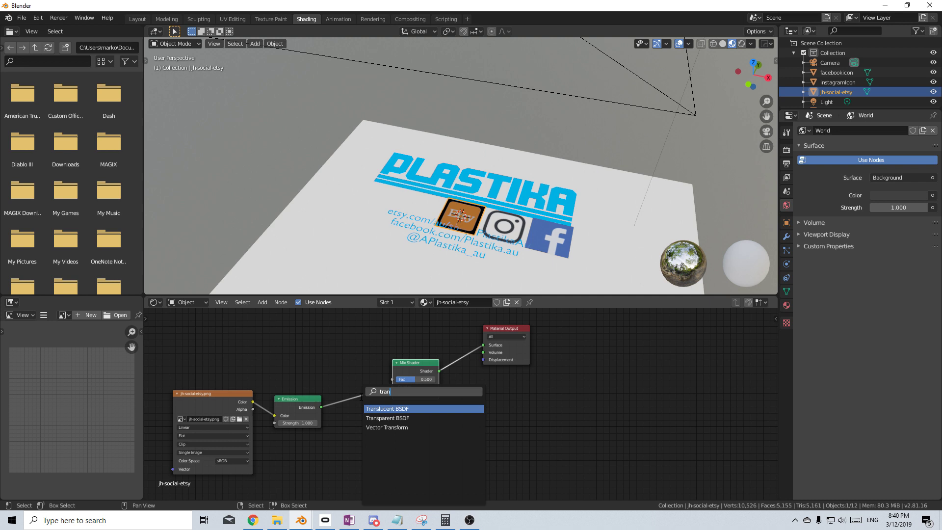
{"action": "left_click", "coordinate": [387, 418]}
{"action": "left_click", "coordinate": [352, 437]}
{"action": "left_click_drag", "start_coordinate": [374, 429], "coordinate": [393, 395]}
{"action": "left_click_drag", "start_coordinate": [253, 409], "coordinate": [392, 380]}
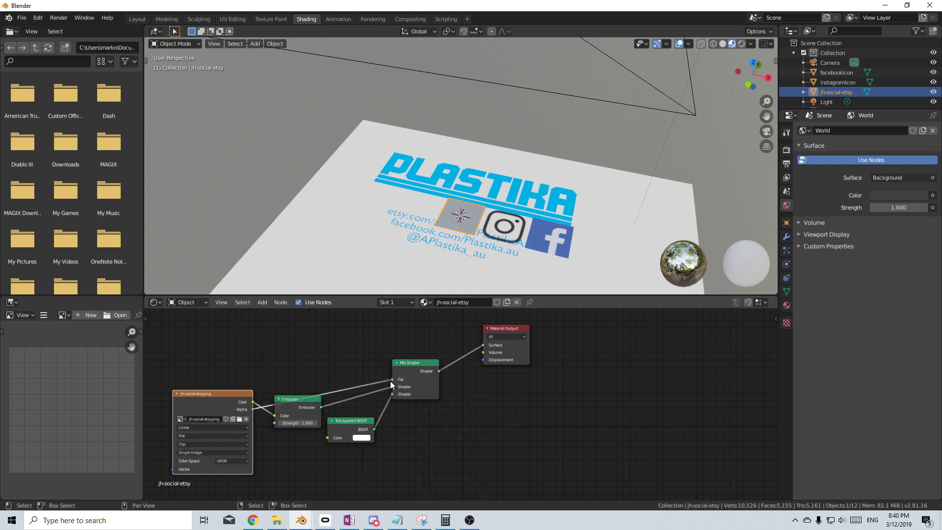
{"action": "left_click", "coordinate": [394, 395]}
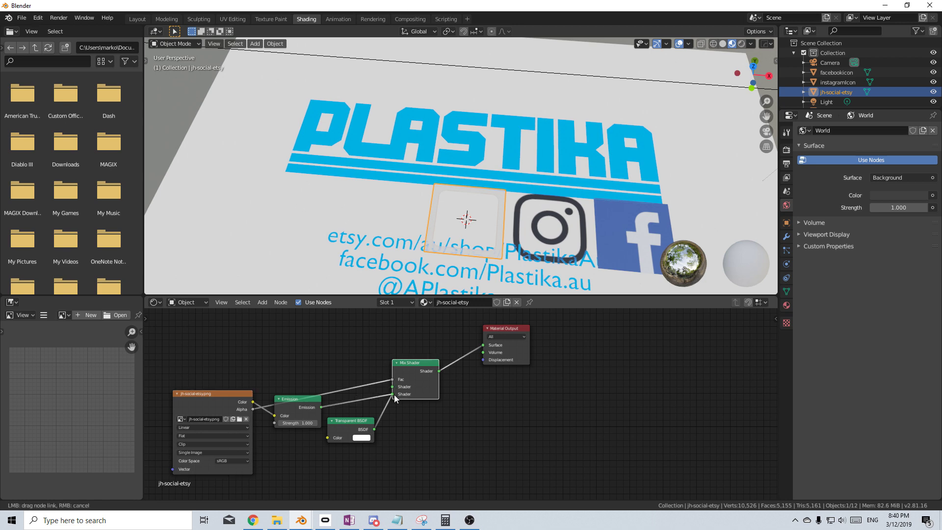
Step: In top view, move the Instagram icon beside the social handle line and scale it down to match the text height
{"action": "key", "text": "KP_7"}
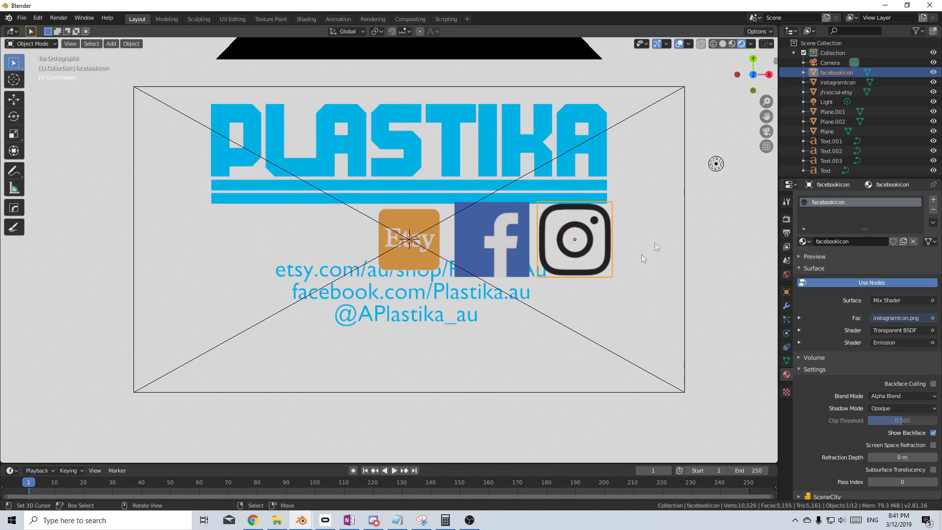
{"action": "key", "text": "g"}
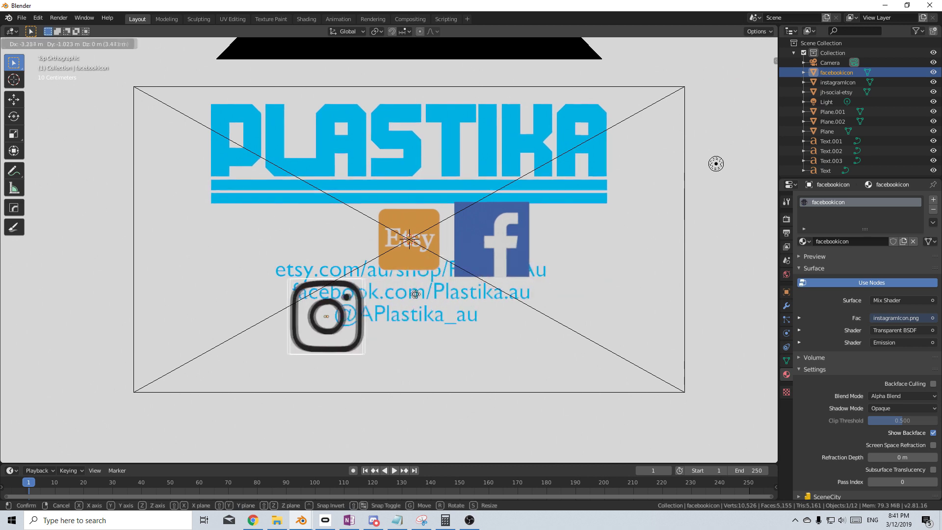
{"action": "left_click", "coordinate": [407, 294]}
{"action": "key", "text": "s"}
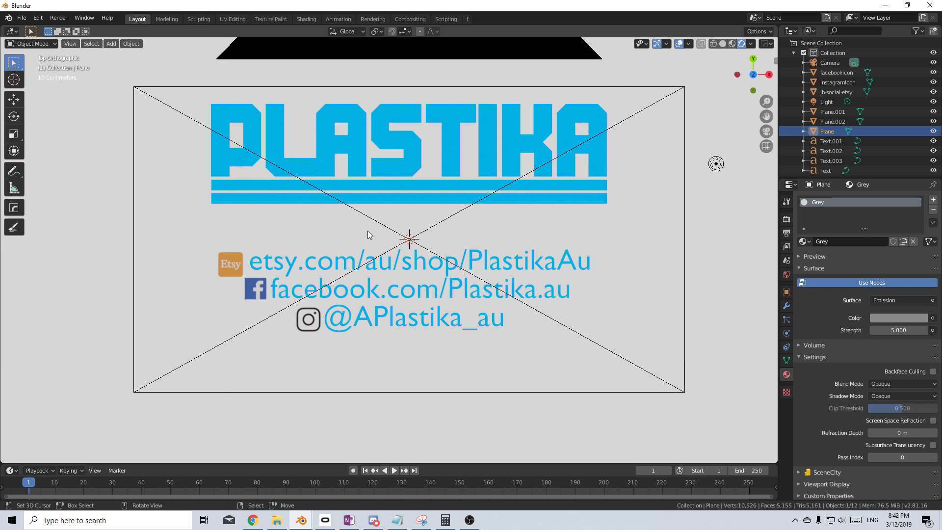
Step: Duplicate the PLASTIKA logo text along Y, scale the copy to about 0.4 and place it beneath the two bars as a tagline
{"action": "left_click", "coordinate": [418, 171]}
{"action": "key", "text": "shift+d"}
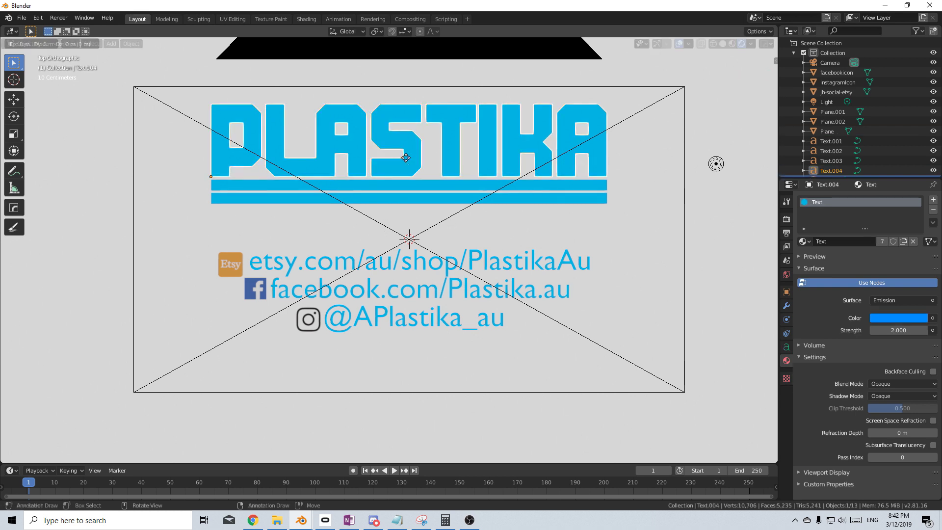
{"action": "key", "text": "y"}
{"action": "left_click", "coordinate": [400, 240]}
{"action": "key", "text": "s"}
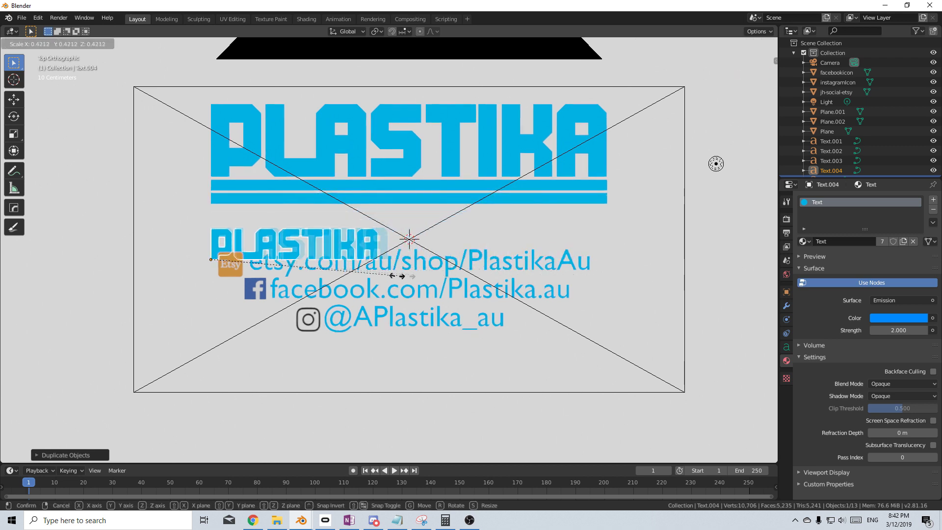
{"action": "left_click", "coordinate": [380, 265]}
{"action": "key", "text": "g"}
{"action": "left_click", "coordinate": [340, 240]}
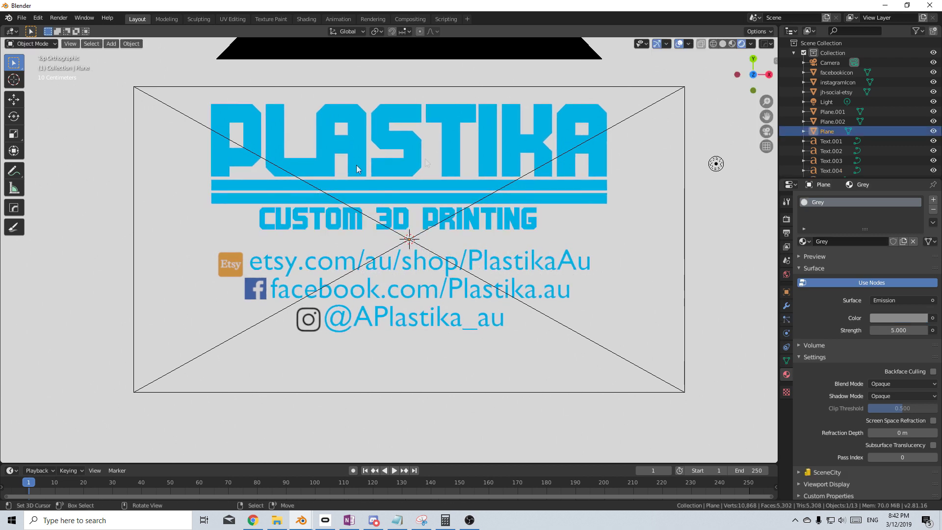
Step: Switch the render engine to Cycles, render the business card and close the result
{"action": "left_click", "coordinate": [787, 220]}
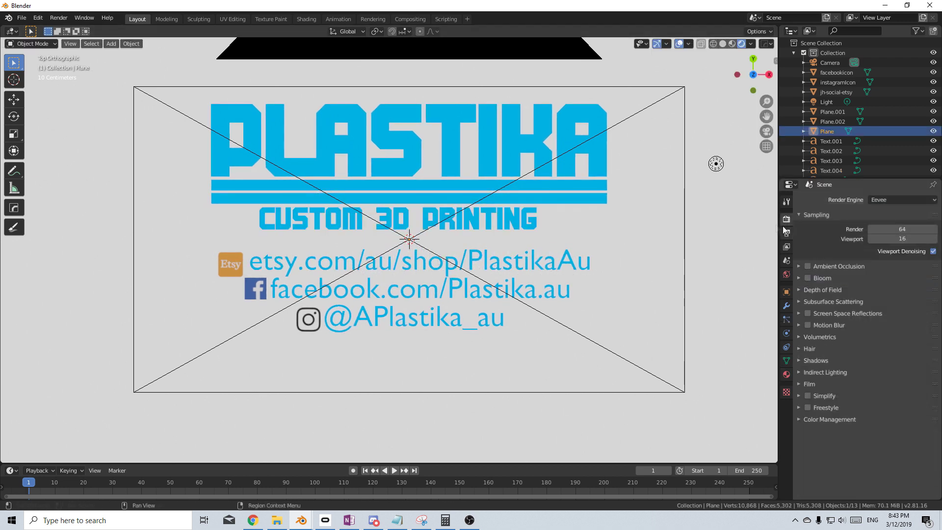
{"action": "left_click", "coordinate": [902, 200]}
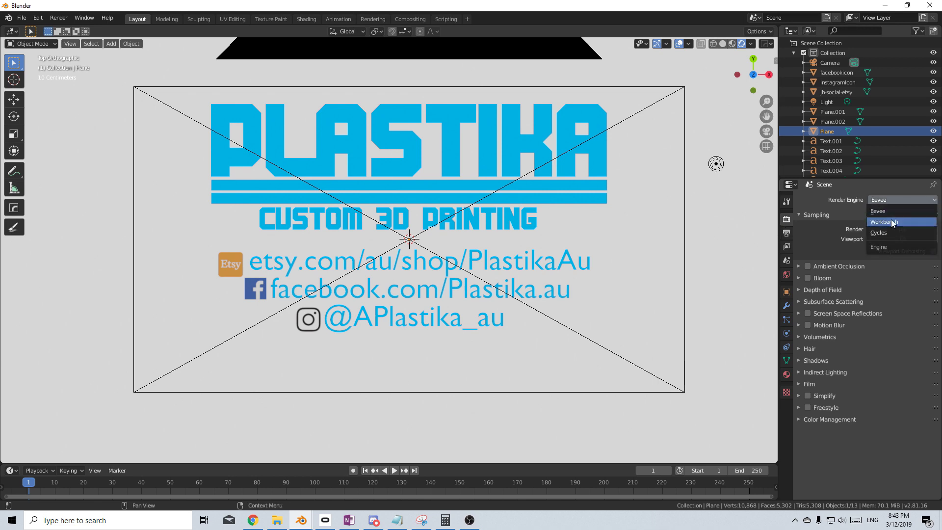
{"action": "left_click", "coordinate": [890, 232]}
{"action": "key", "text": "F12"}
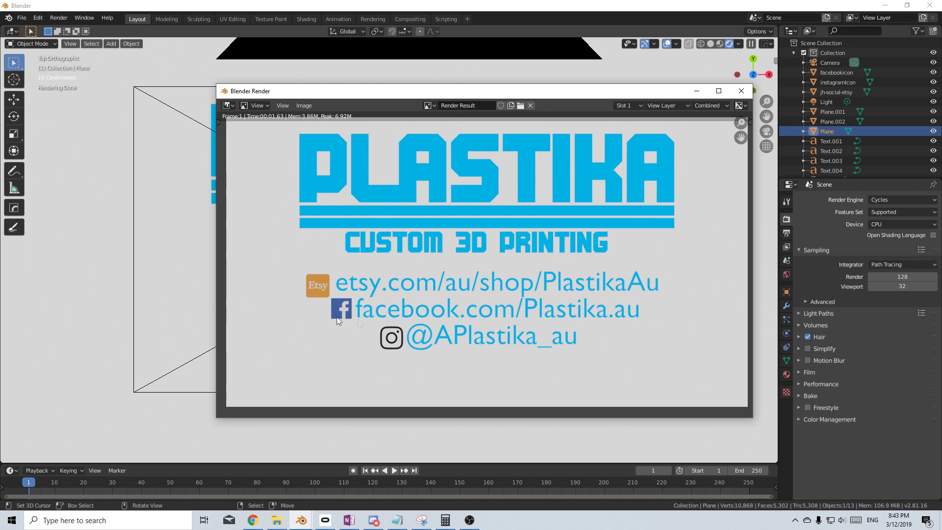
{"action": "left_click", "coordinate": [741, 91]}
Step: Move the camera up along Y by about 0.25 m, render the card again and close the result
{"action": "left_click", "coordinate": [450, 54]}
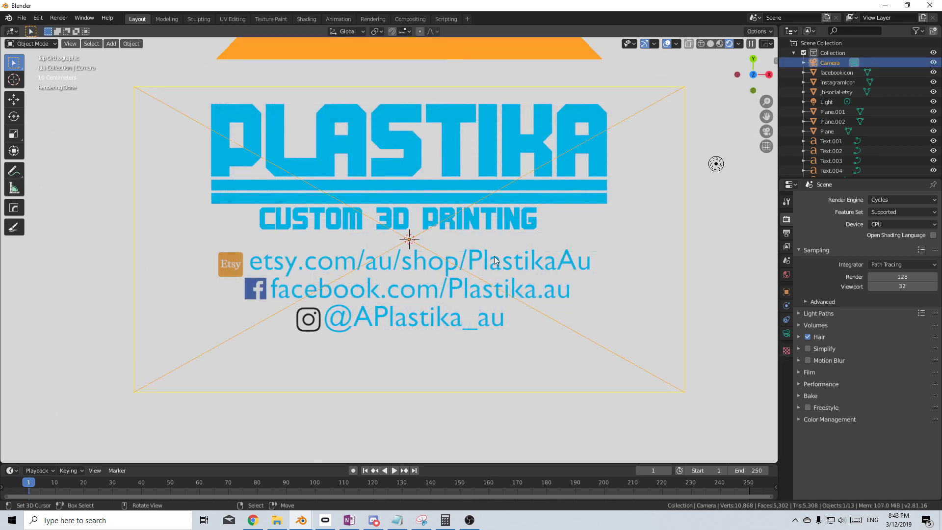
{"action": "key", "text": "g"}
{"action": "key", "text": "y"}
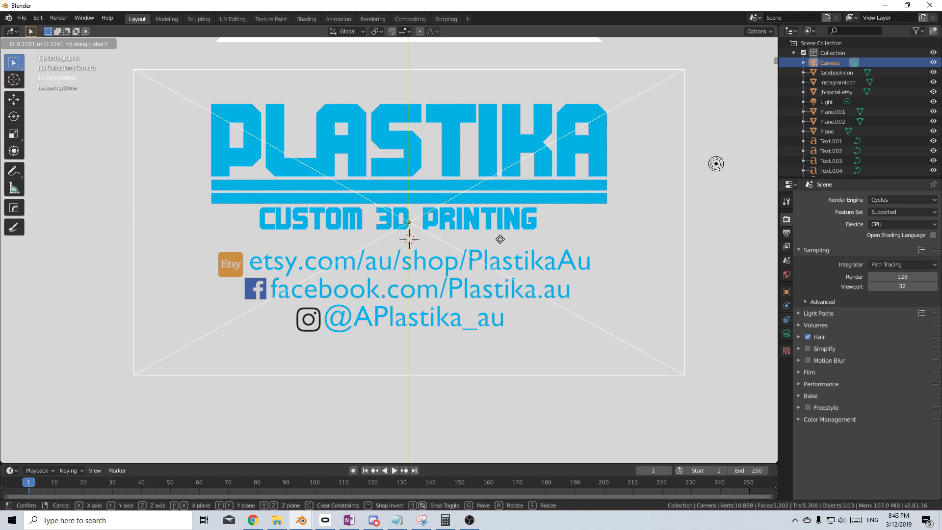
{"action": "left_click", "coordinate": [502, 237]}
{"action": "key", "text": "F12"}
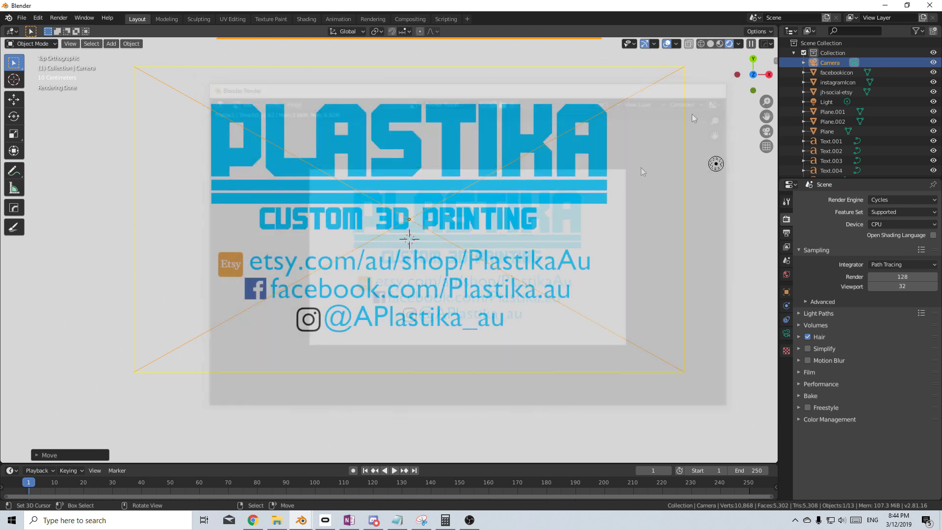
{"action": "left_click", "coordinate": [725, 85]}
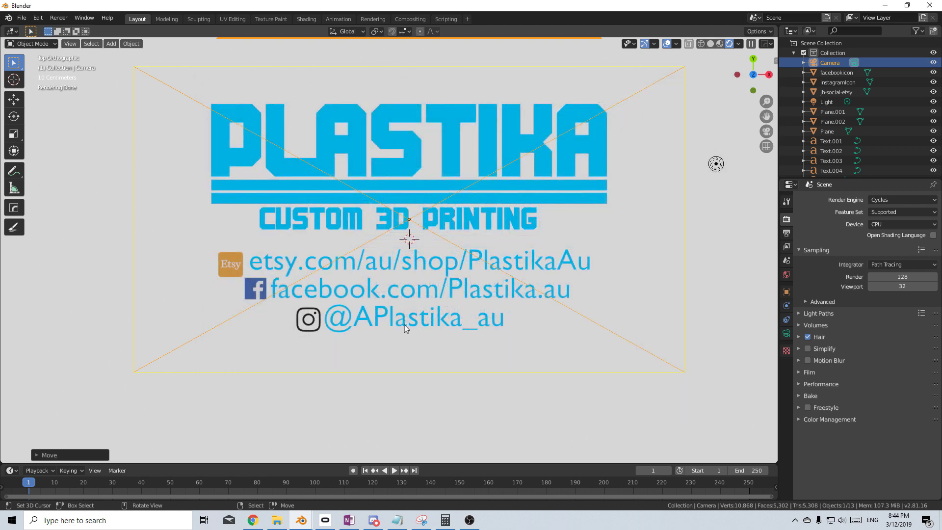
{"action": "left_click", "coordinate": [402, 327]}
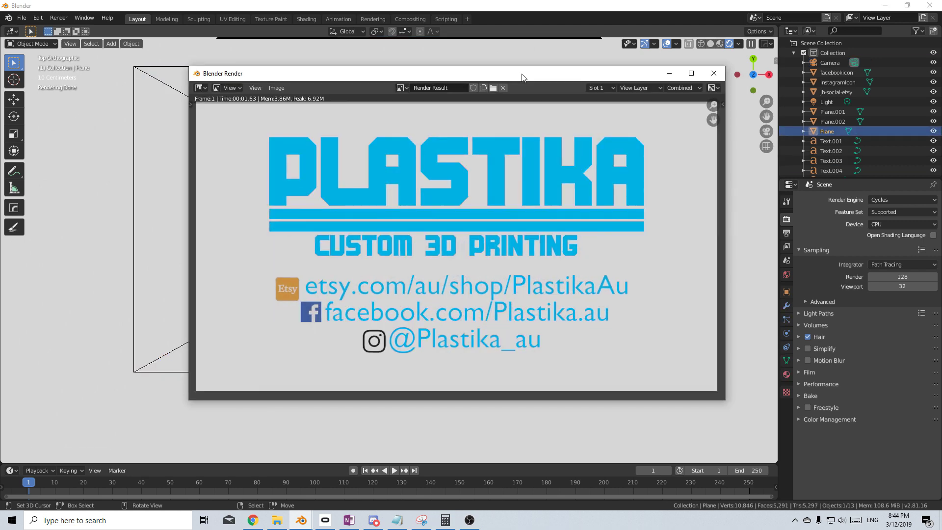